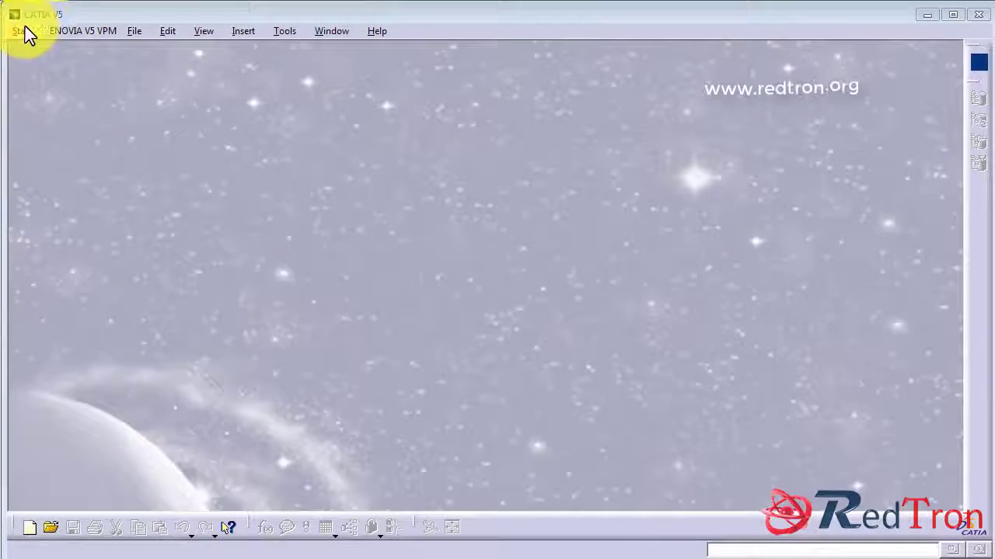
Step: Create a new Part Design part named Part1
{"action": "left_click", "coordinate": [24, 30]}
{"action": "mouse_move", "coordinate": [117, 68]}
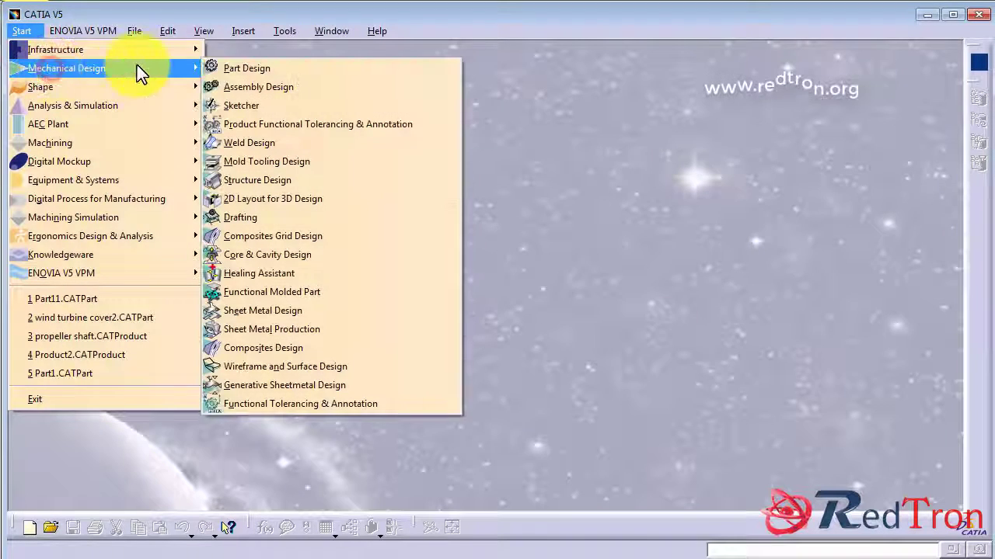
{"action": "left_click", "coordinate": [231, 70]}
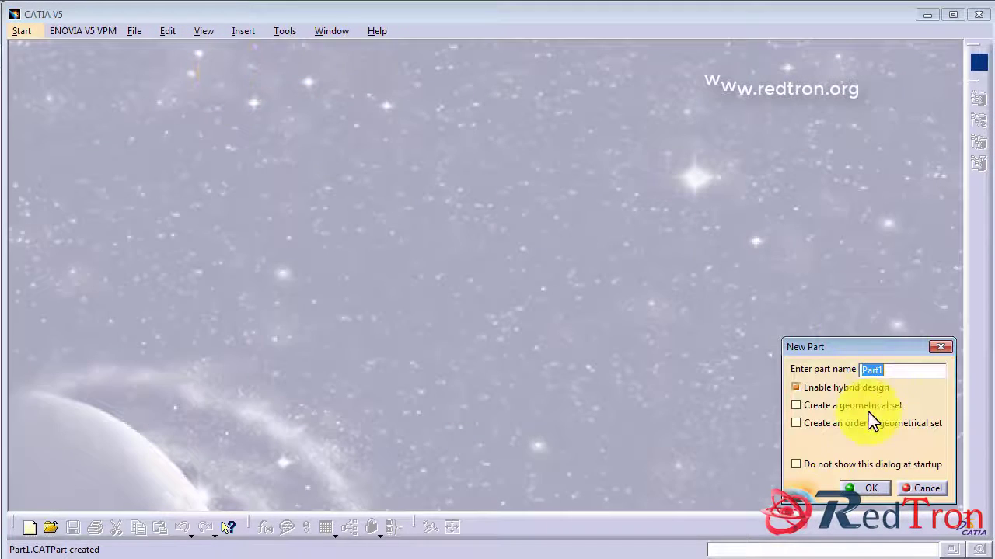
{"action": "left_click", "coordinate": [865, 488]}
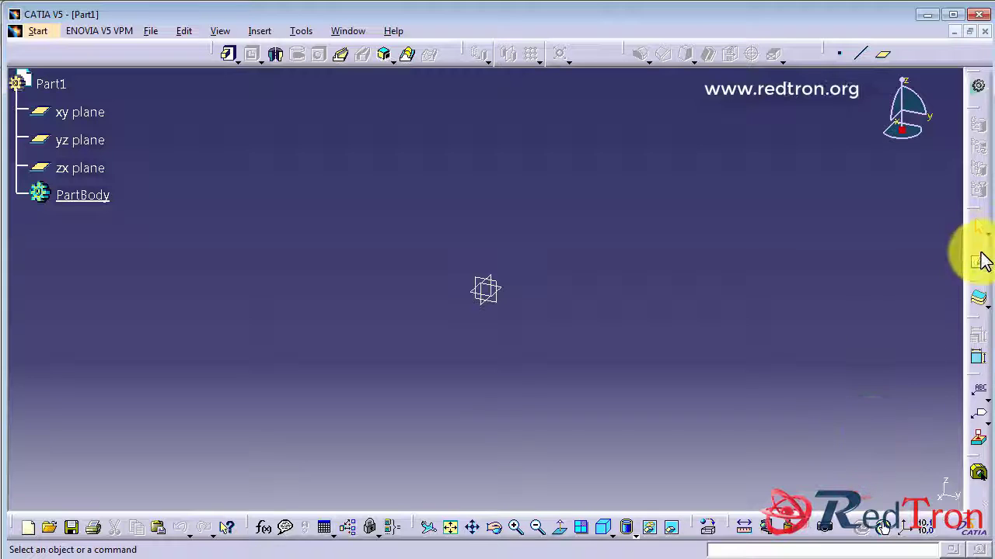
Step: Sketch a circle centred on the origin of the xy plane and exit the sketcher
{"action": "left_click", "coordinate": [88, 113]}
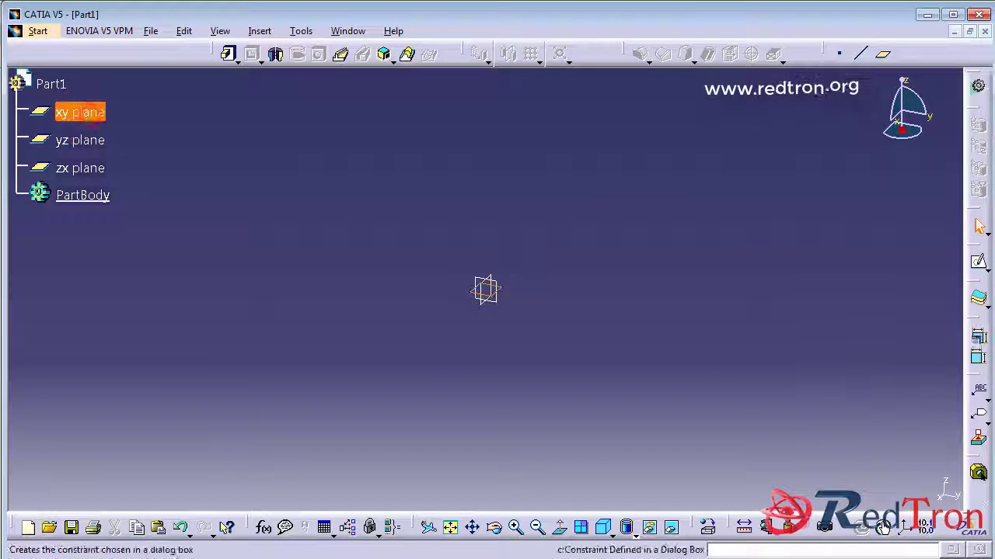
{"action": "left_click", "coordinate": [980, 268]}
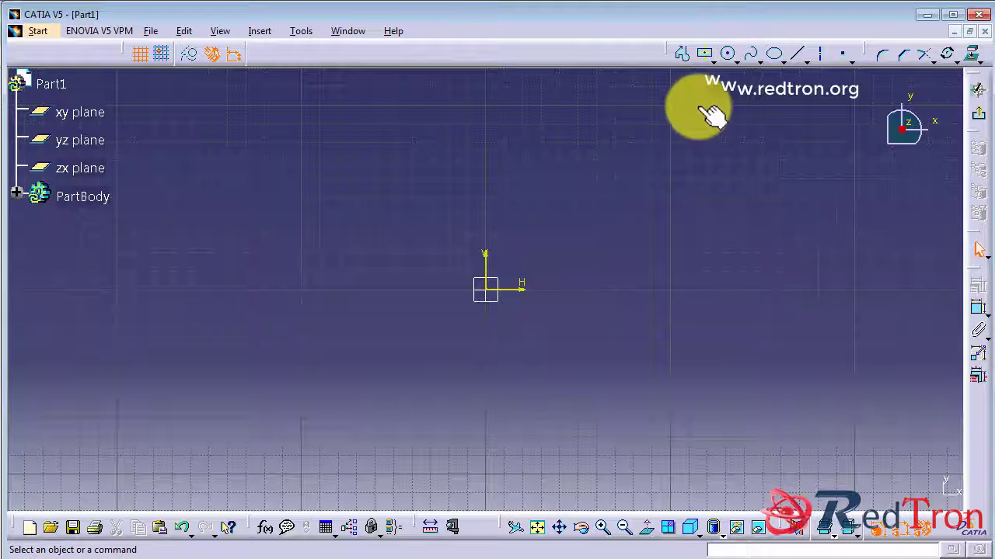
{"action": "left_click", "coordinate": [728, 53]}
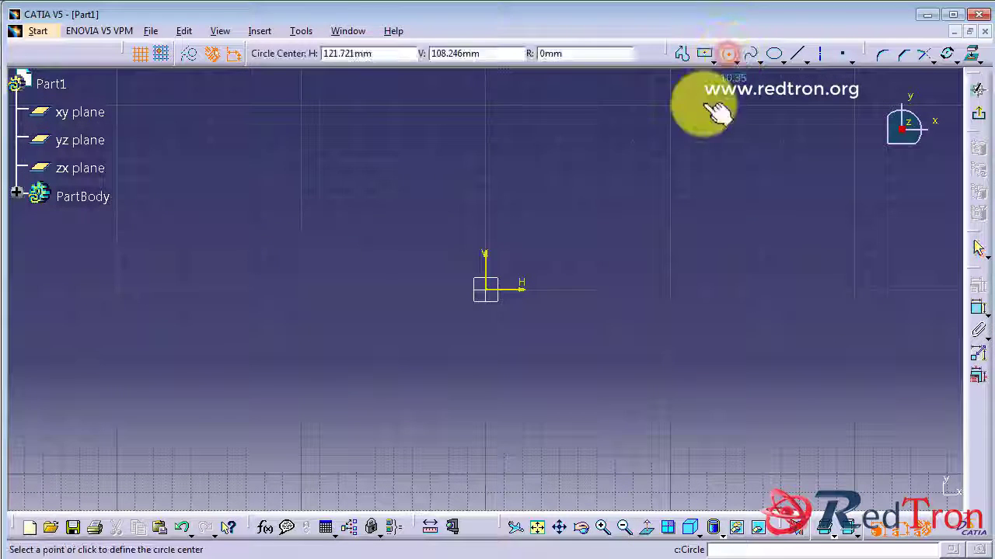
{"action": "left_click", "coordinate": [486, 290]}
{"action": "left_click", "coordinate": [551, 161]}
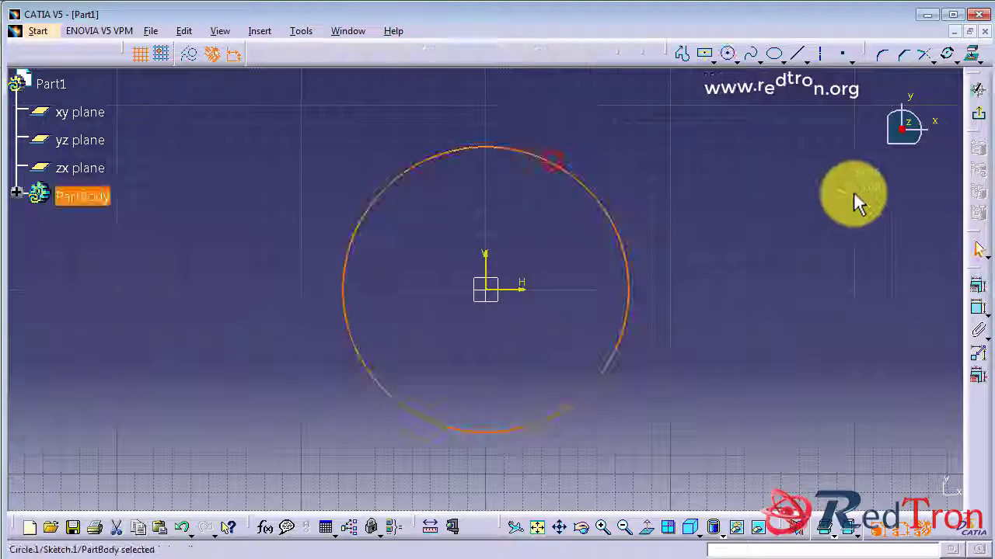
{"action": "left_click", "coordinate": [977, 118]}
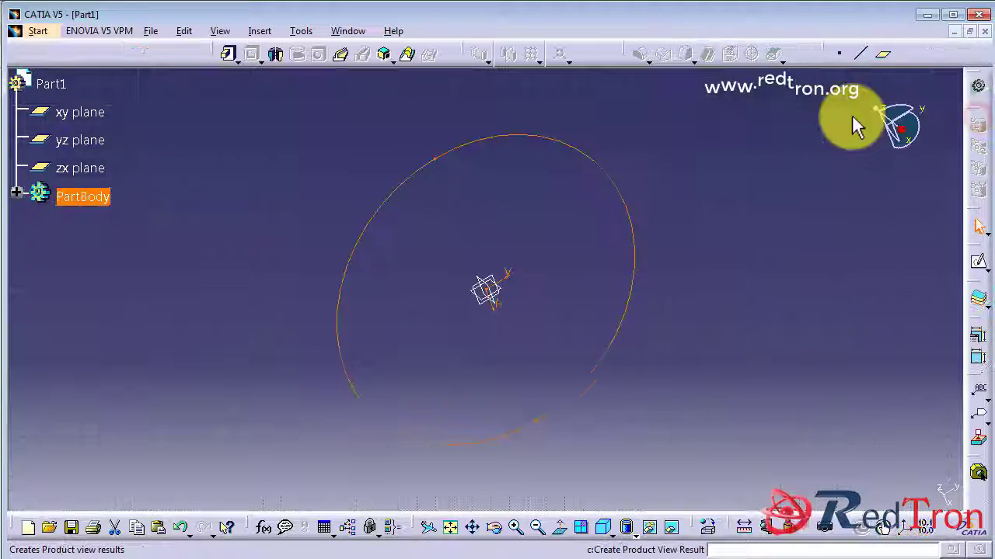
Step: Pad the circle sketch 30 mm to create the solid disc Pad.1
{"action": "left_click", "coordinate": [228, 55]}
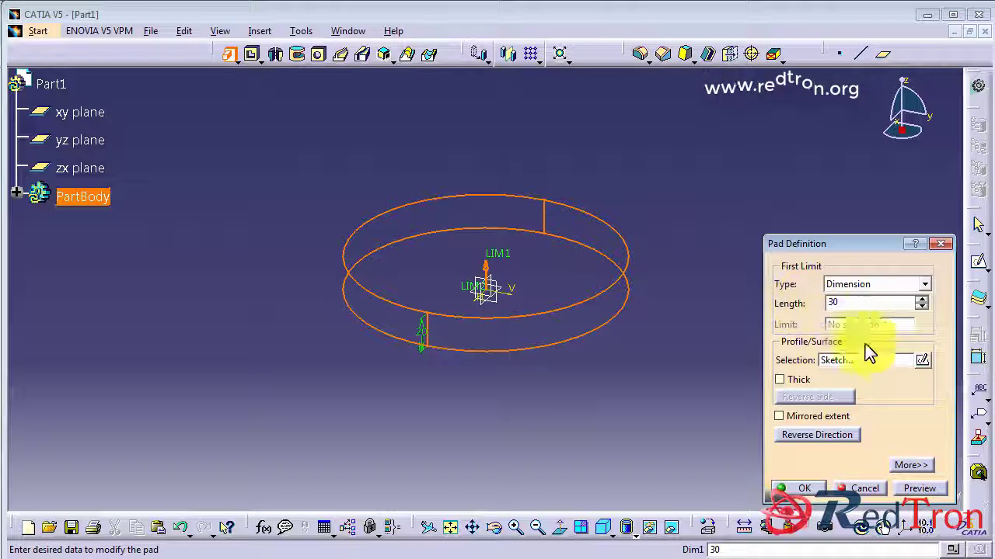
{"action": "left_click", "coordinate": [919, 488]}
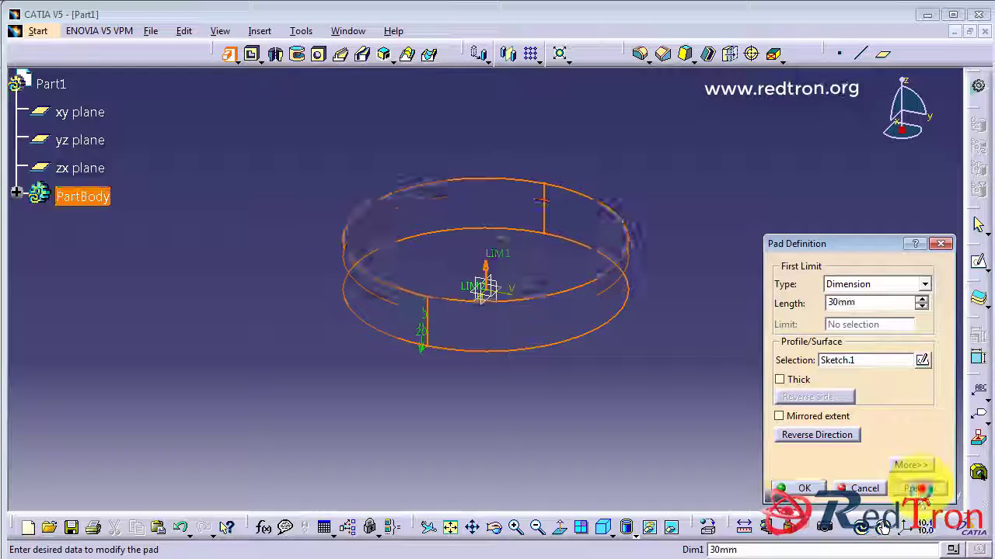
{"action": "left_click", "coordinate": [795, 488]}
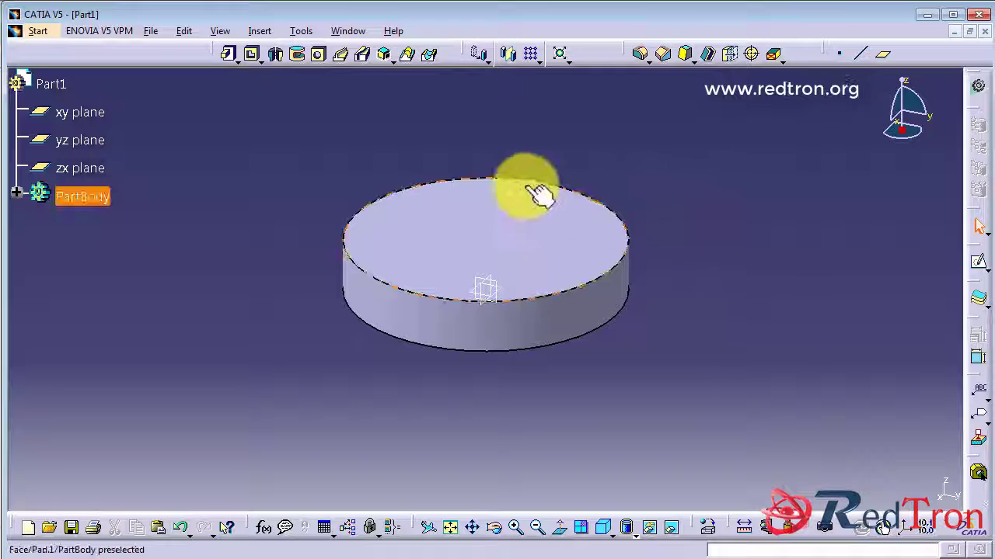
Step: On the disc's top face, sketch a smaller circle centred at the origin and exit
{"action": "left_click", "coordinate": [527, 225]}
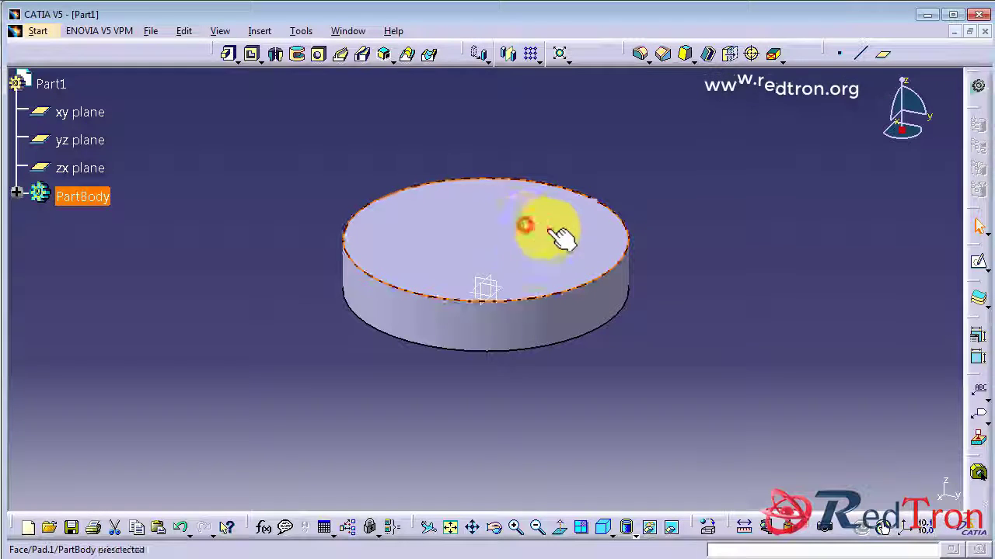
{"action": "left_click", "coordinate": [975, 263]}
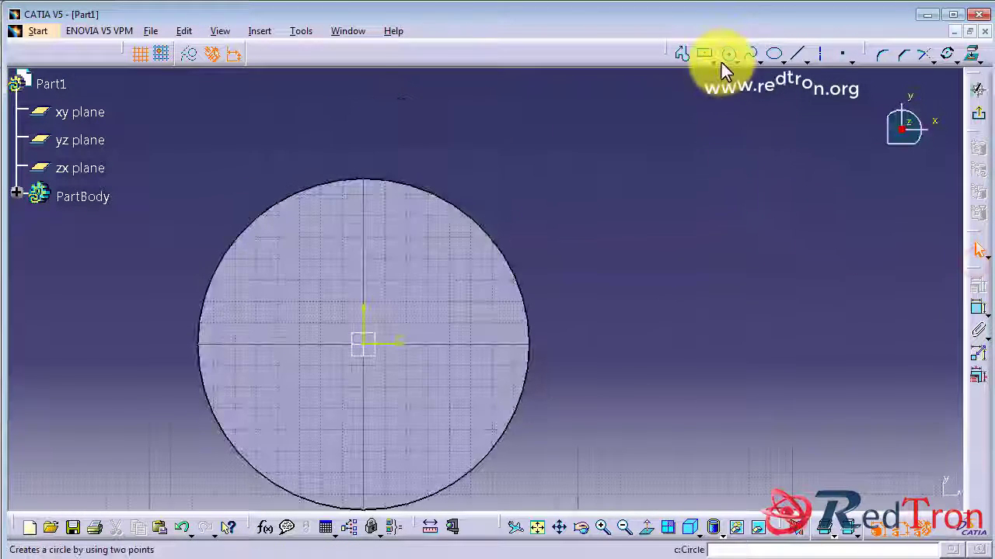
{"action": "left_click", "coordinate": [728, 53]}
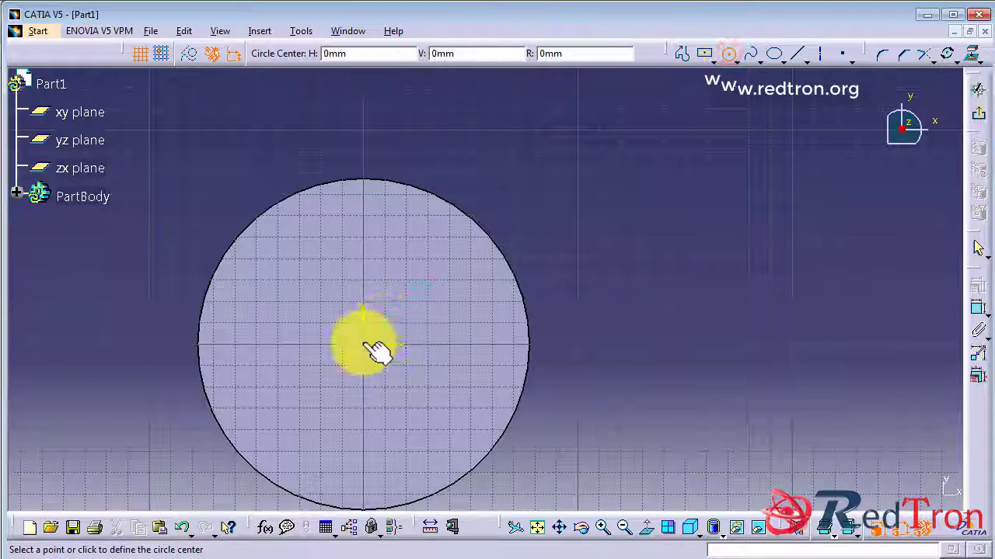
{"action": "left_click", "coordinate": [457, 274]}
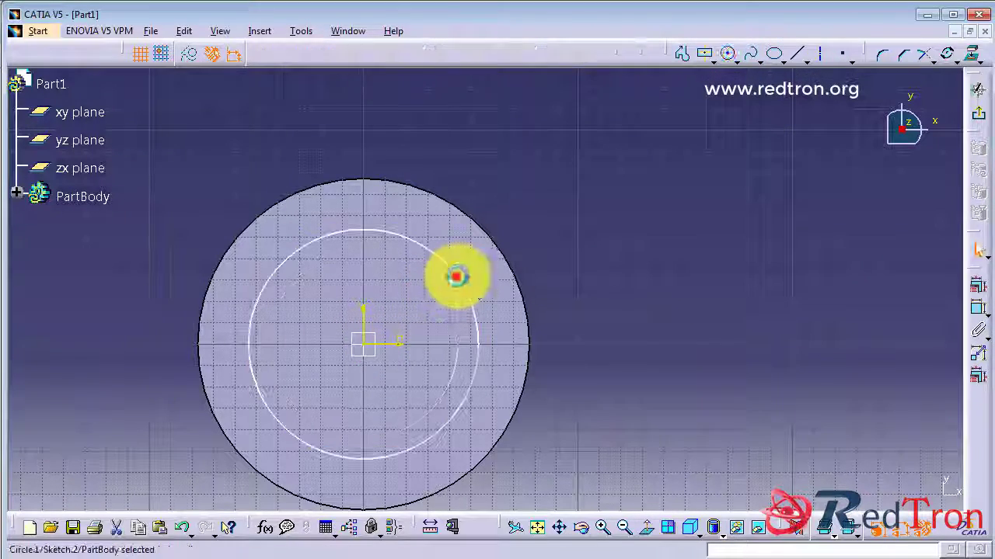
{"action": "left_click", "coordinate": [978, 114]}
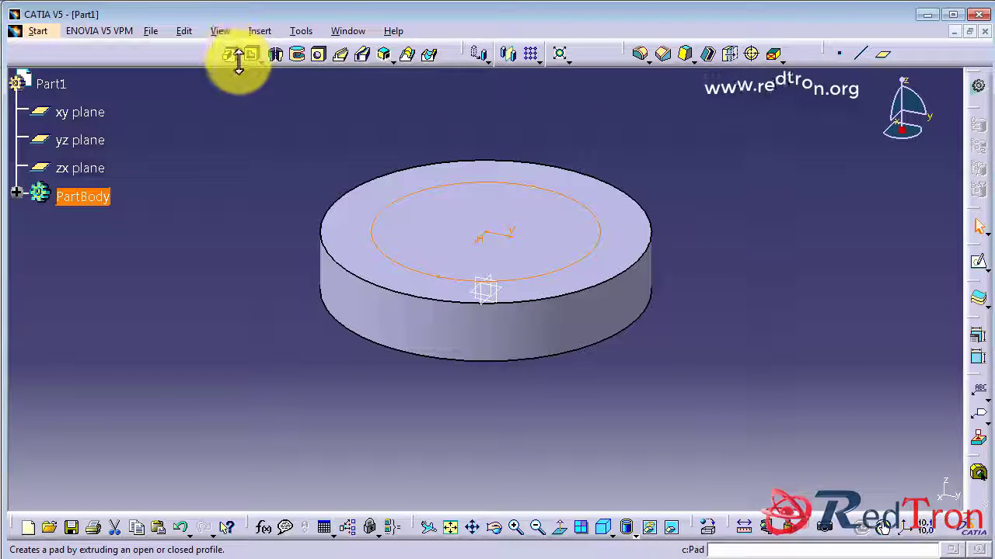
Step: Add a 30 mm drafted filleted pad with 25° draft, using the disc's top face as second limit
{"action": "left_click", "coordinate": [255, 108]}
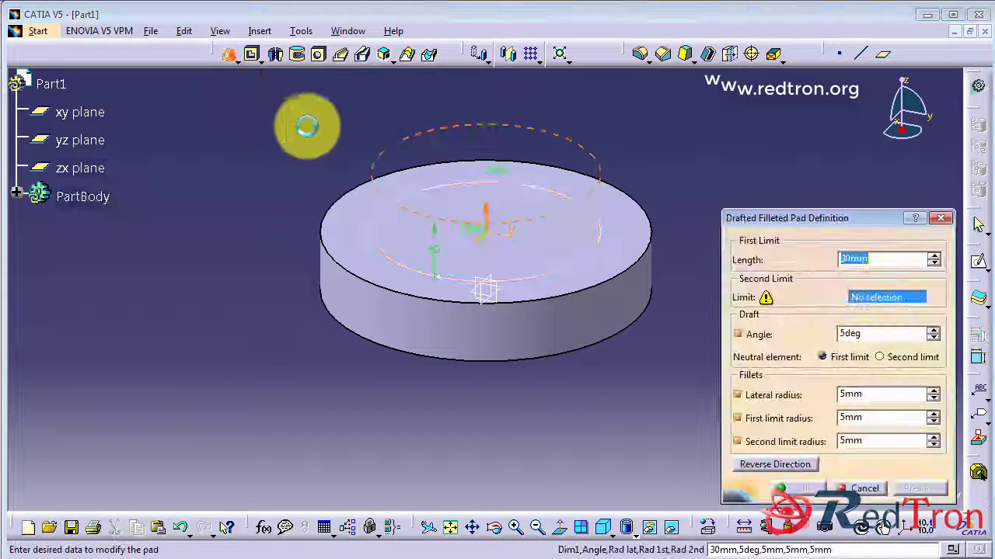
{"action": "left_click", "coordinate": [876, 334]}
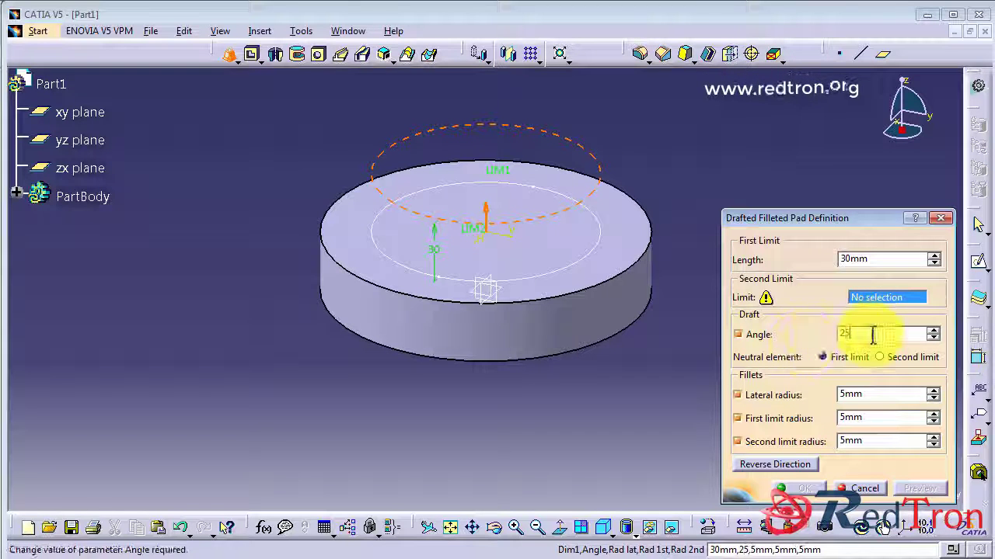
{"action": "left_click", "coordinate": [618, 247]}
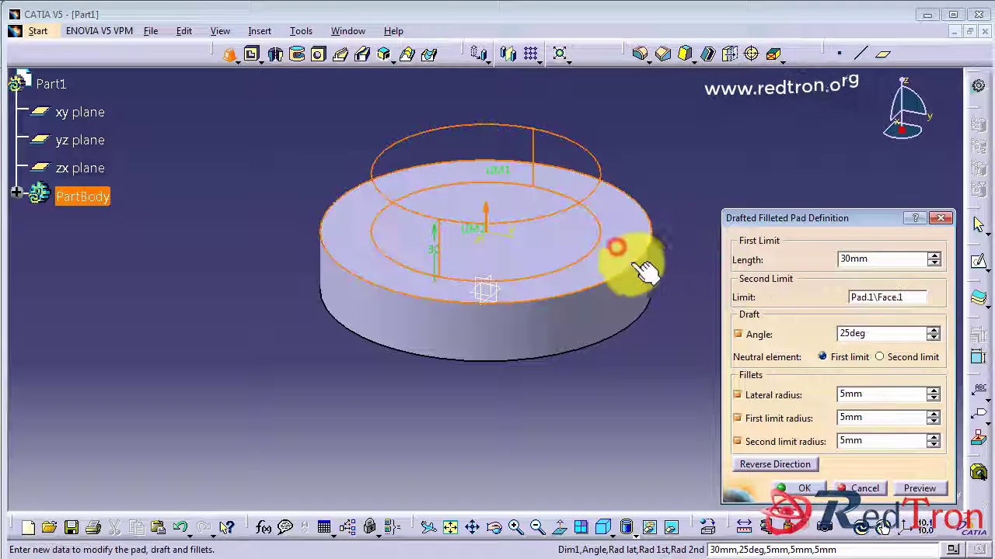
{"action": "left_click", "coordinate": [880, 356]}
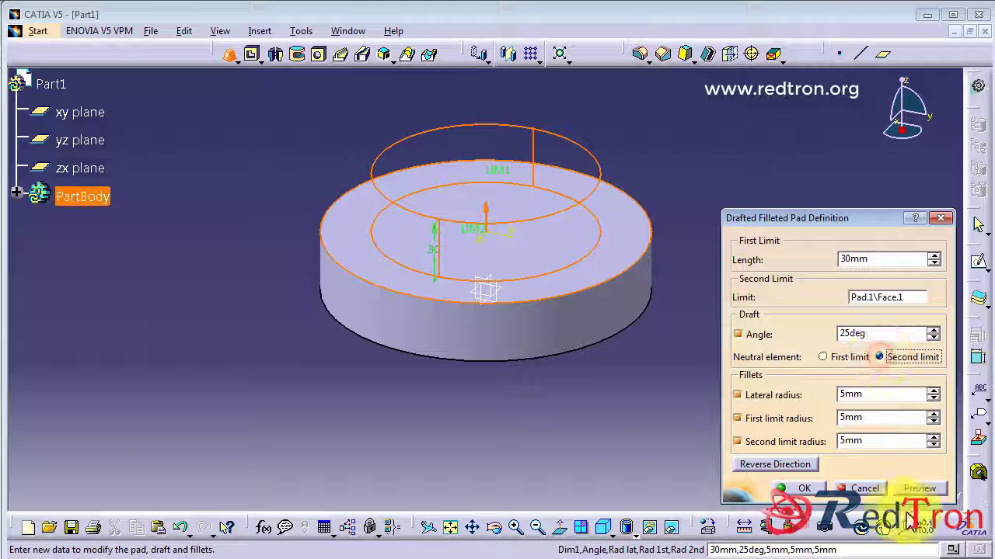
{"action": "left_click", "coordinate": [919, 489]}
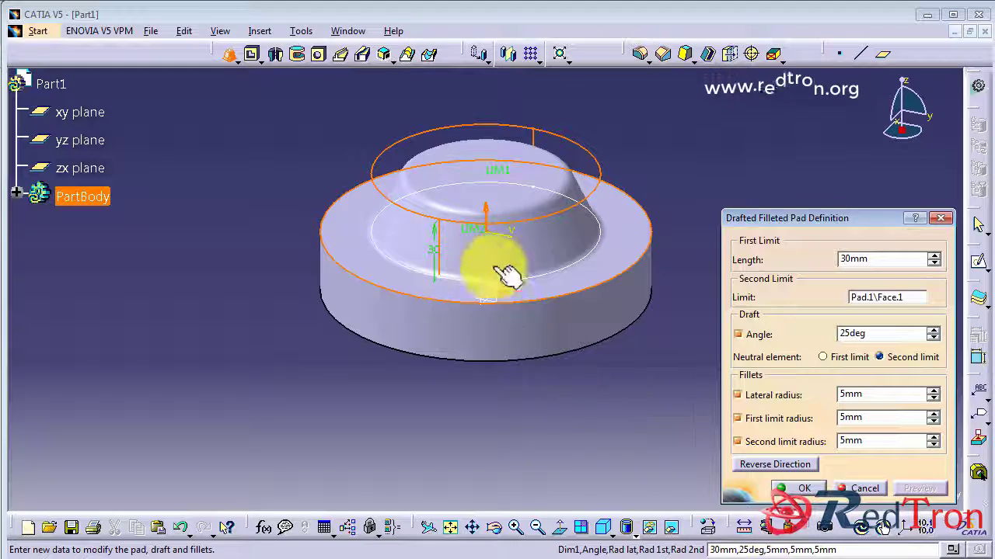
{"action": "middle_click_drag", "start_coordinate": [506, 273], "coordinate": [544, 221]}
{"action": "left_click", "coordinate": [819, 357]}
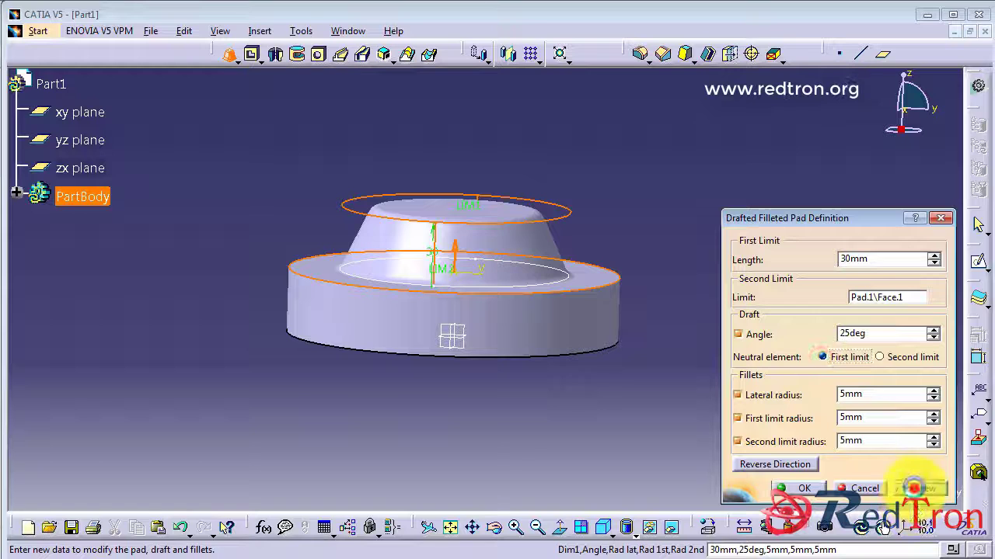
{"action": "left_click", "coordinate": [917, 487]}
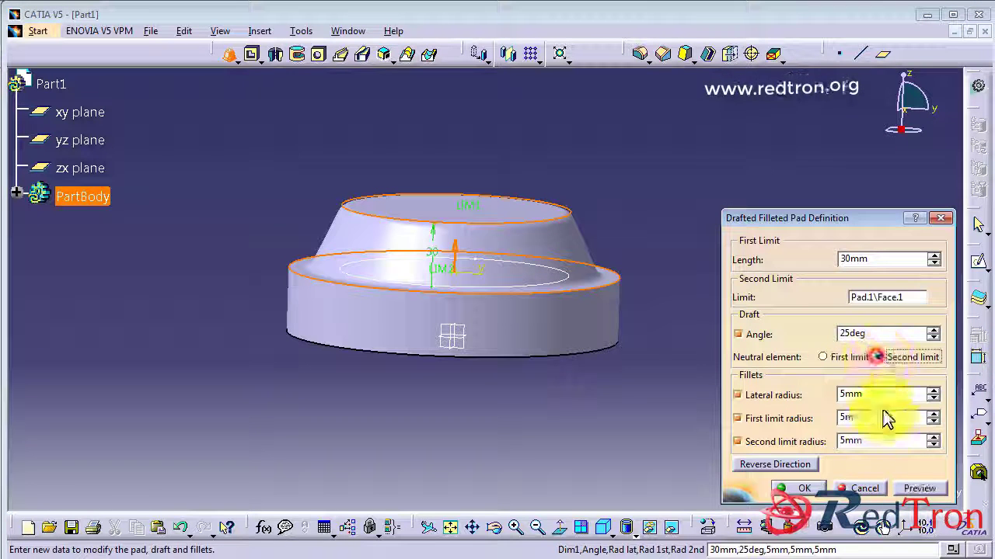
{"action": "left_click", "coordinate": [918, 488]}
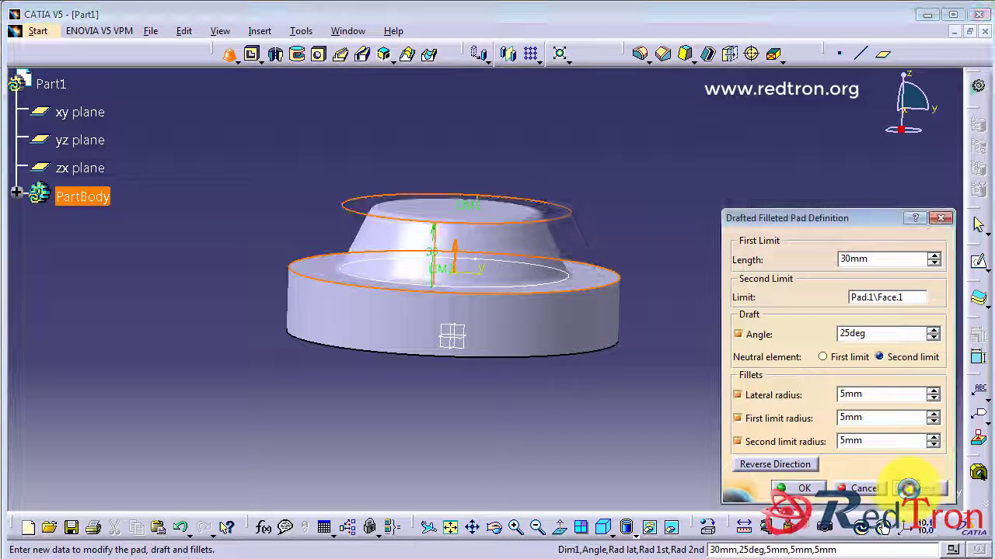
{"action": "left_click", "coordinate": [806, 487]}
Step: Start a sketch on the hub's top face and draw a small circle near its rim
{"action": "left_click", "coordinate": [588, 225]}
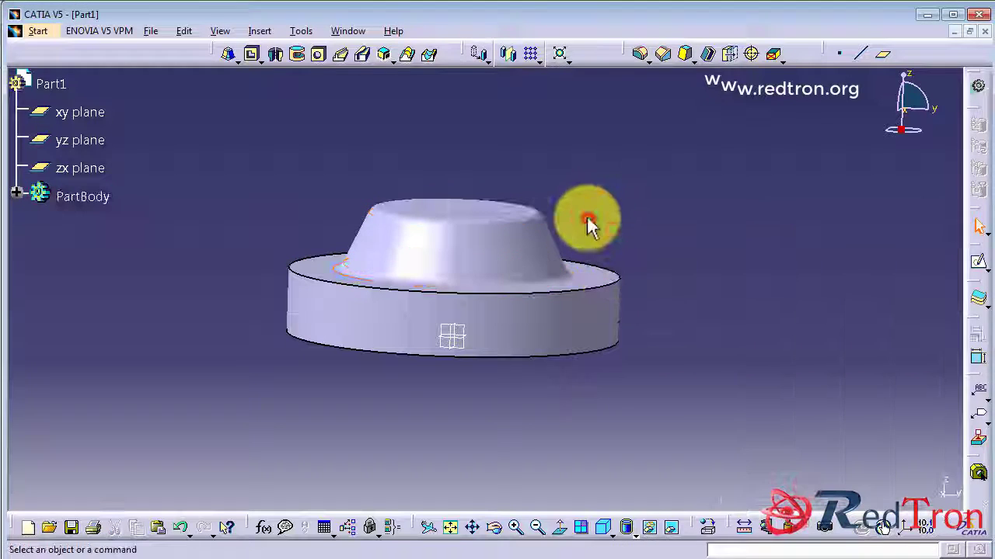
{"action": "middle_click_drag", "start_coordinate": [524, 187], "coordinate": [516, 237]}
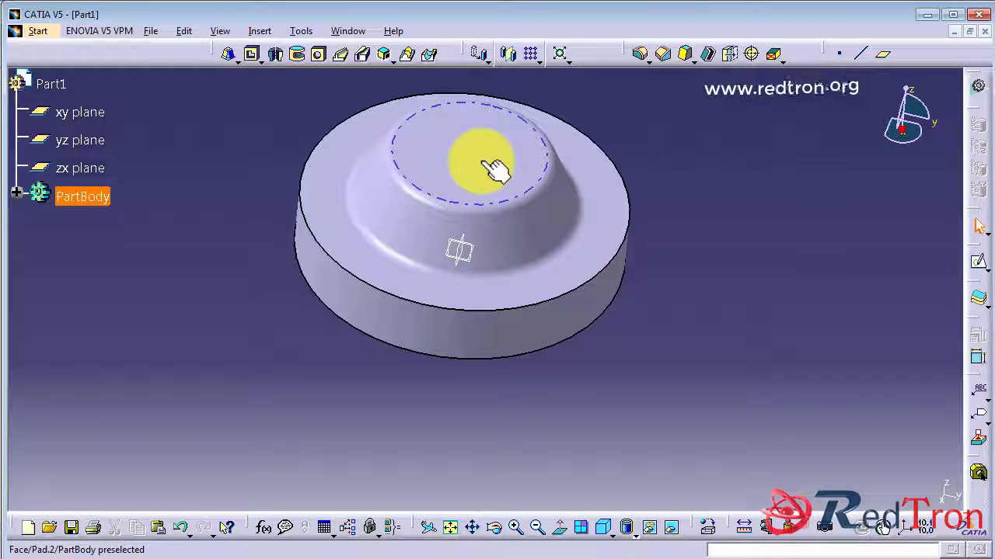
{"action": "left_click", "coordinate": [483, 163]}
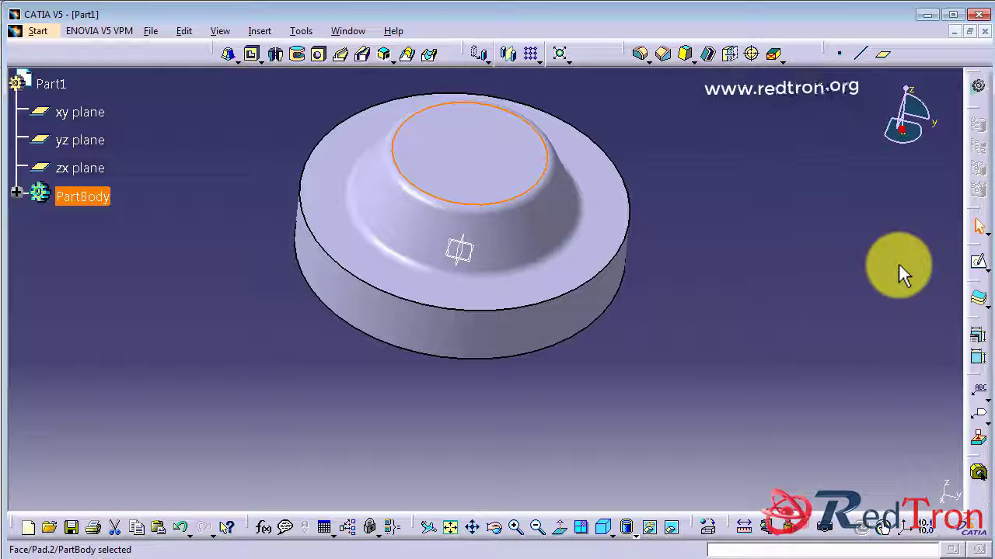
{"action": "left_click", "coordinate": [980, 266]}
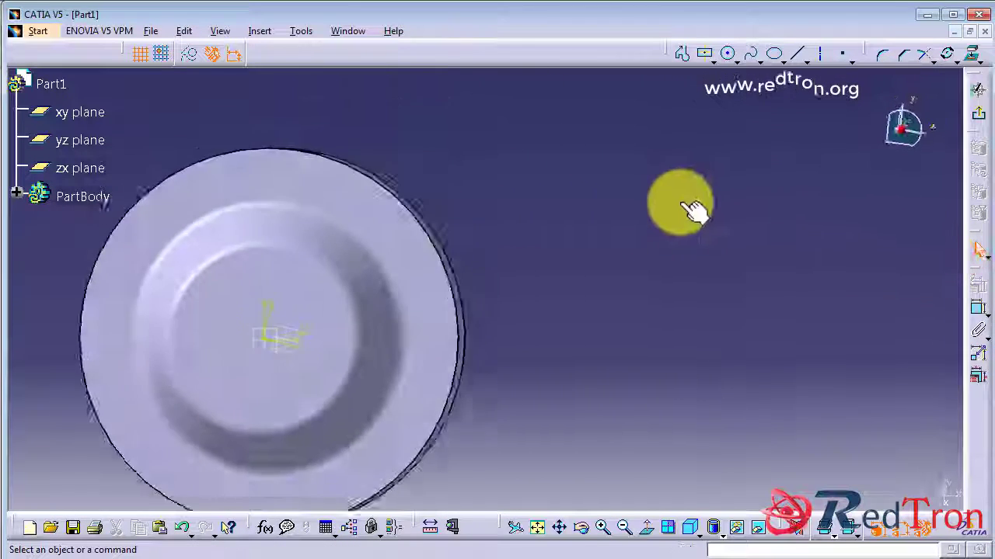
{"action": "left_click", "coordinate": [541, 528]}
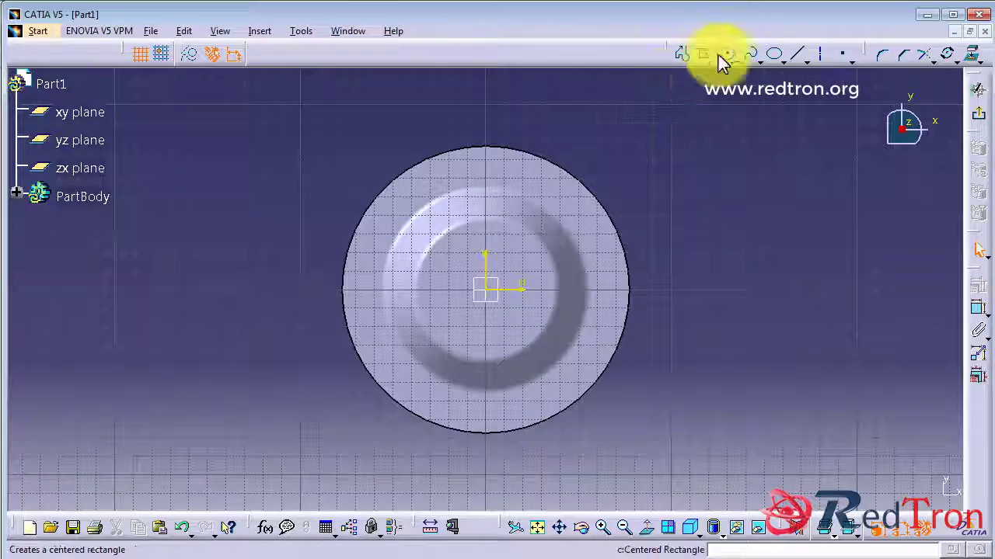
{"action": "left_click", "coordinate": [729, 55]}
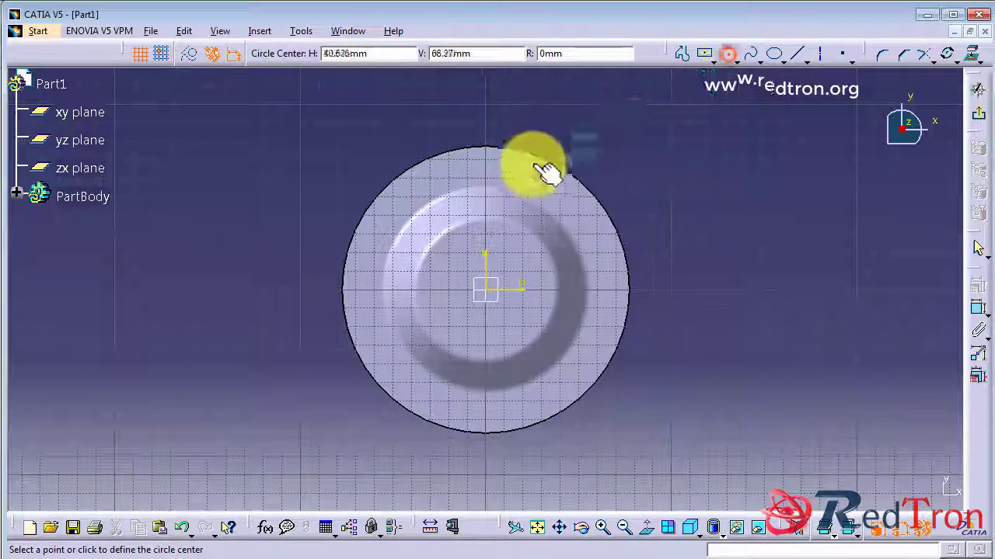
{"action": "left_click", "coordinate": [485, 165]}
{"action": "left_click", "coordinate": [495, 163]}
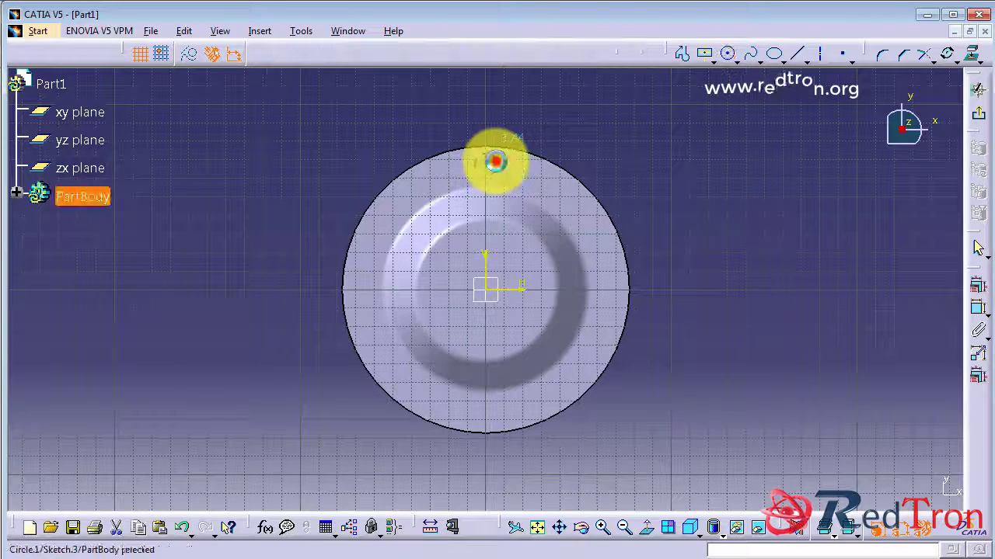
Step: Rotate-copy the circle about the origin at 60° to make six circles, then exit
{"action": "left_click", "coordinate": [970, 56]}
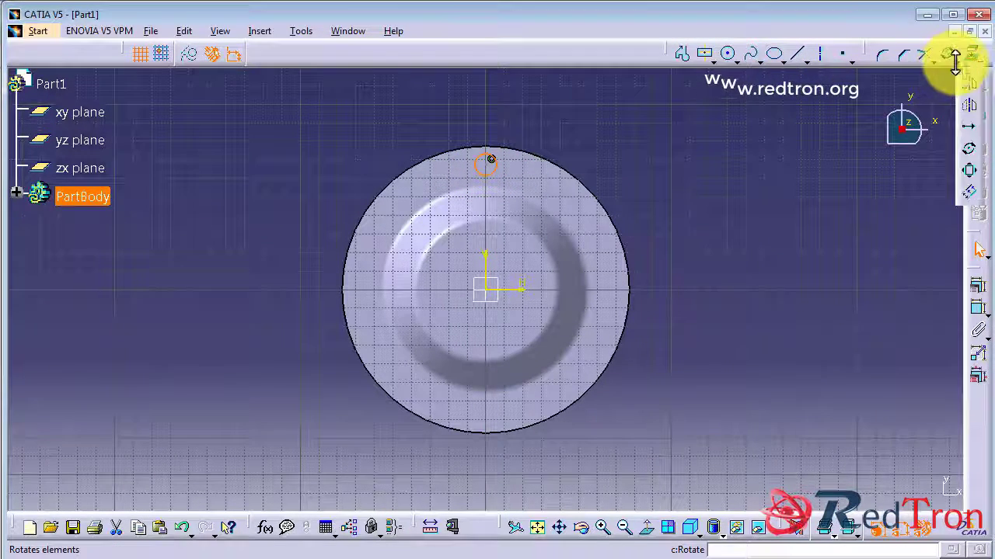
{"action": "left_click", "coordinate": [971, 153]}
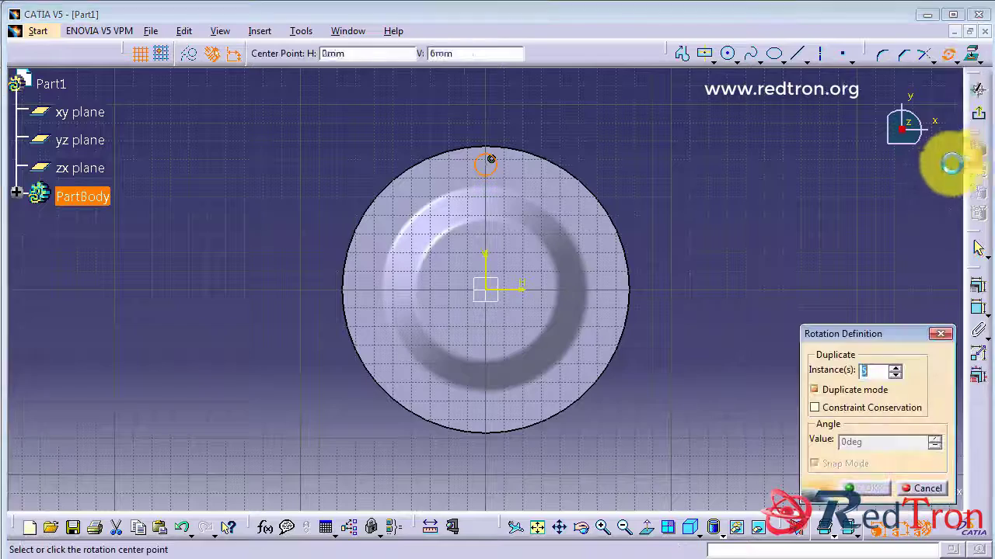
{"action": "left_click", "coordinate": [486, 290]}
{"action": "left_click", "coordinate": [492, 224]}
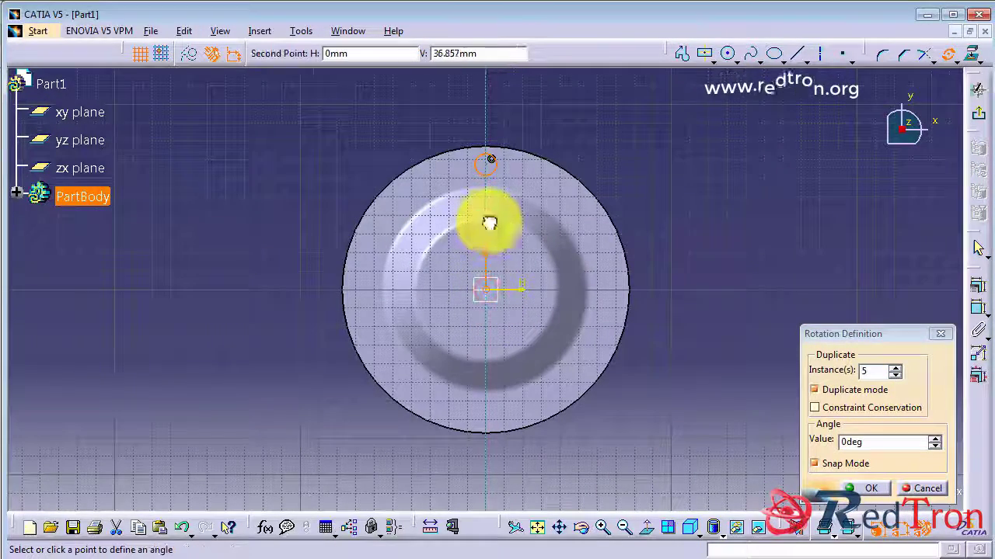
{"action": "left_click", "coordinate": [789, 437]}
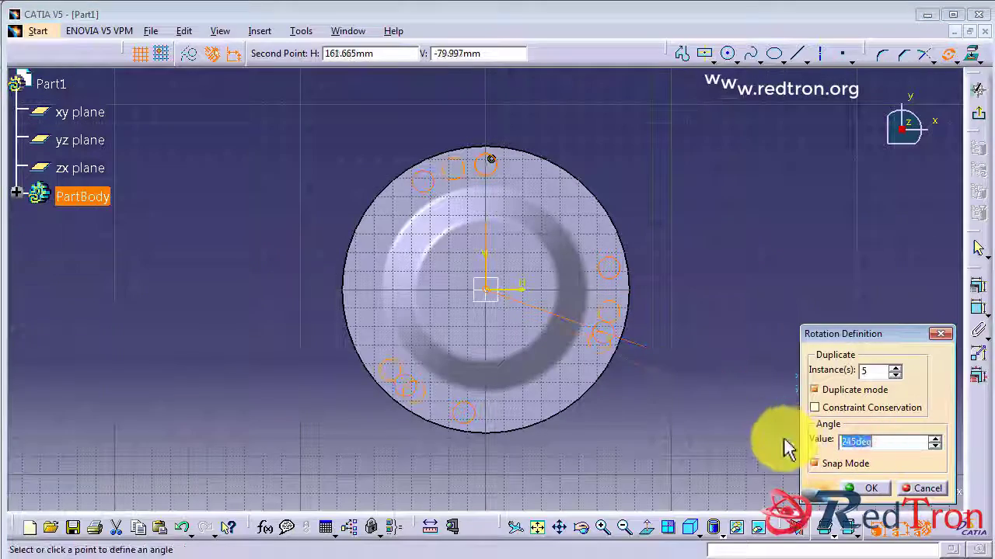
{"action": "type", "text": "60"}
{"action": "left_click", "coordinate": [861, 488]}
{"action": "left_click", "coordinate": [980, 118]}
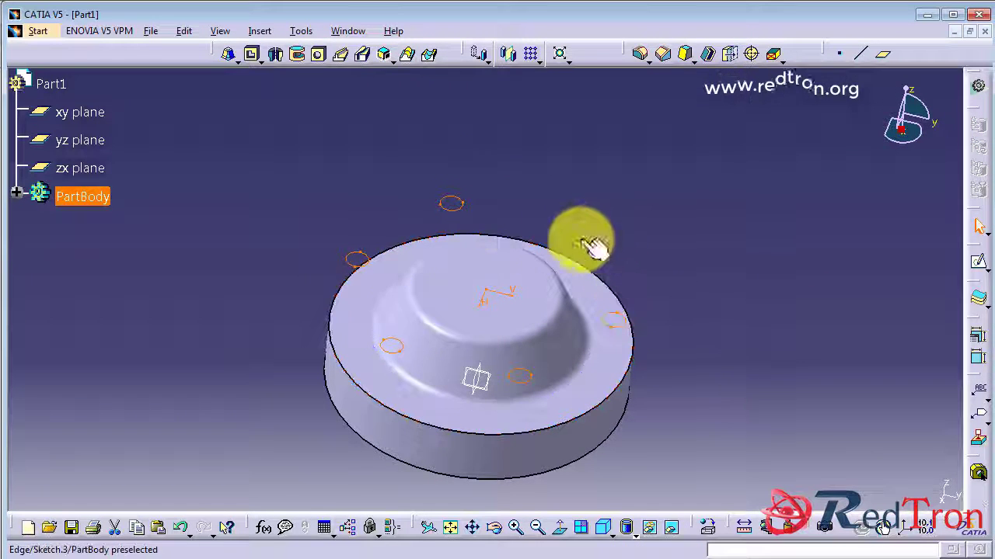
Step: Pad Sketch.3 Up to plane, limited by the base's top face, creating the six pins
{"action": "left_click", "coordinate": [469, 214]}
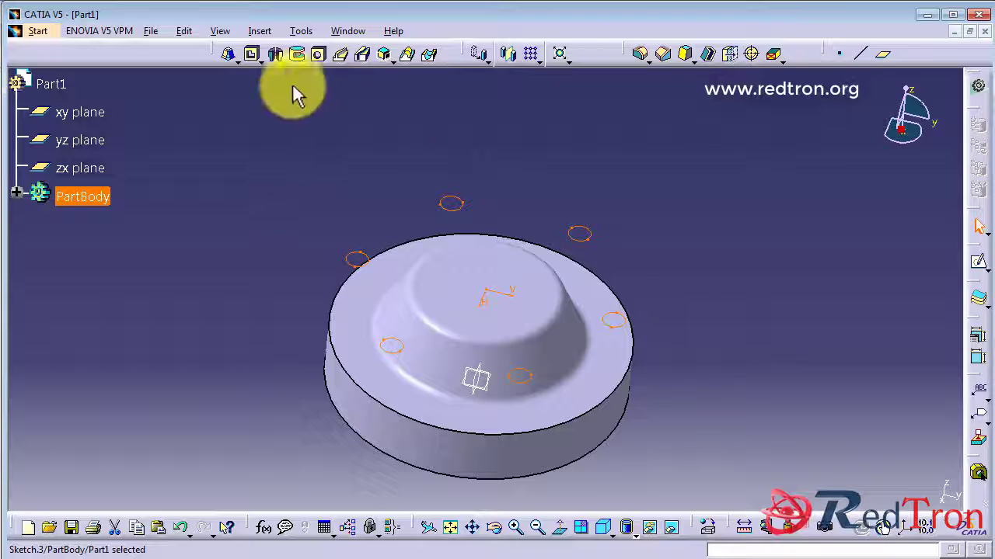
{"action": "left_click", "coordinate": [235, 60]}
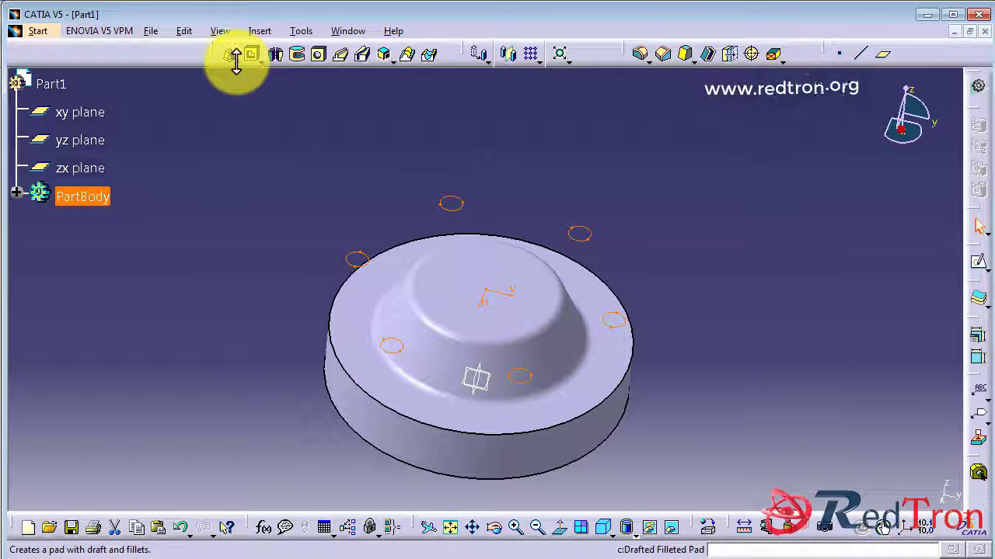
{"action": "left_click", "coordinate": [251, 85]}
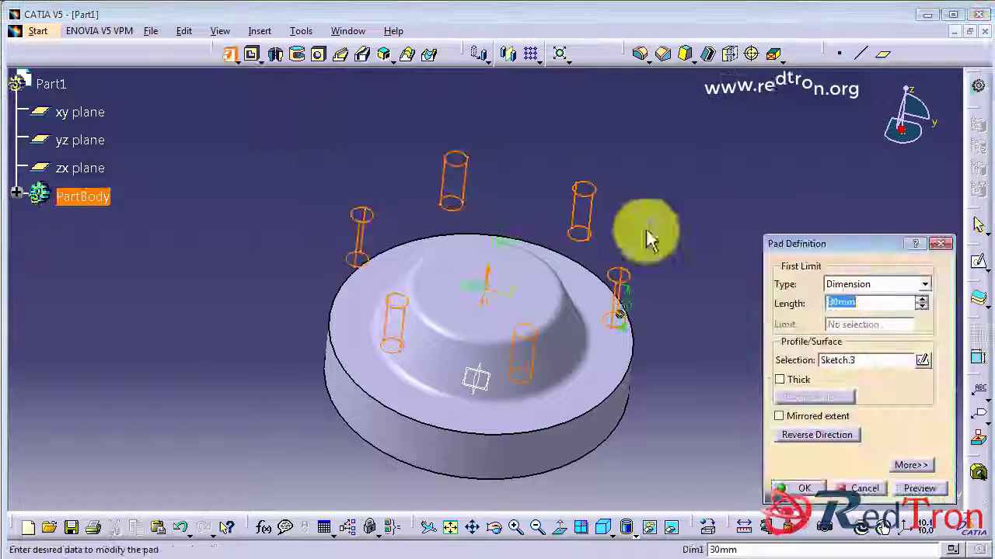
{"action": "left_click", "coordinate": [891, 292]}
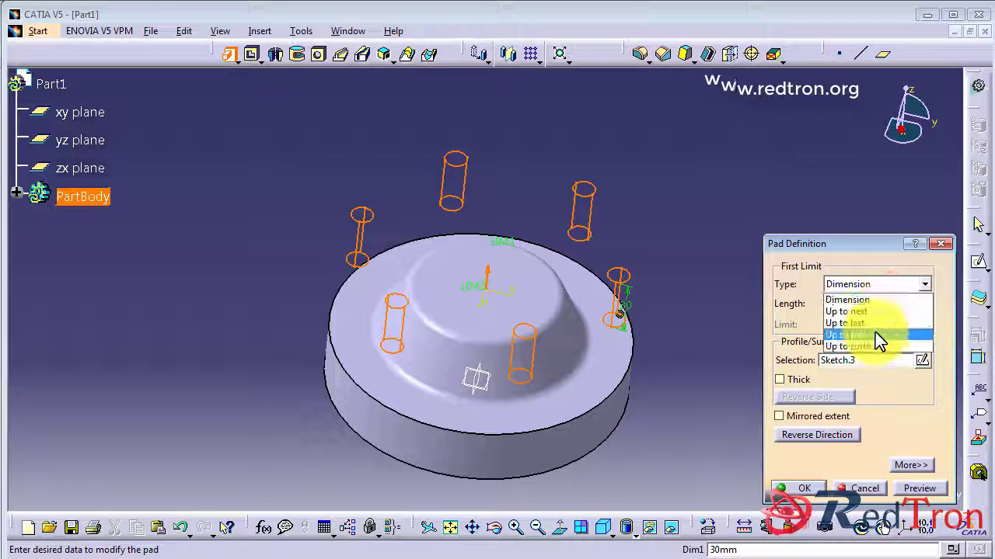
{"action": "left_click", "coordinate": [875, 334]}
{"action": "left_click", "coordinate": [619, 367]}
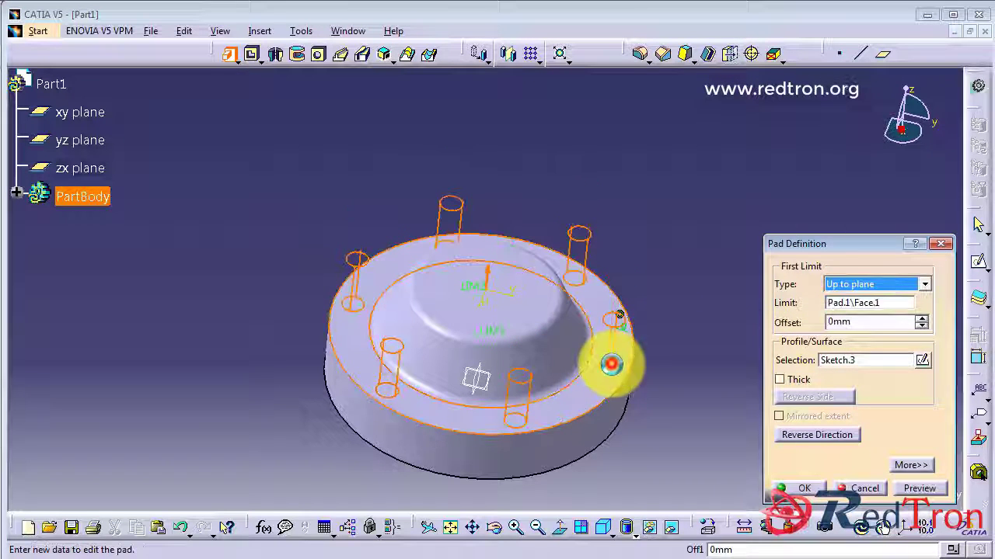
{"action": "left_click", "coordinate": [798, 487]}
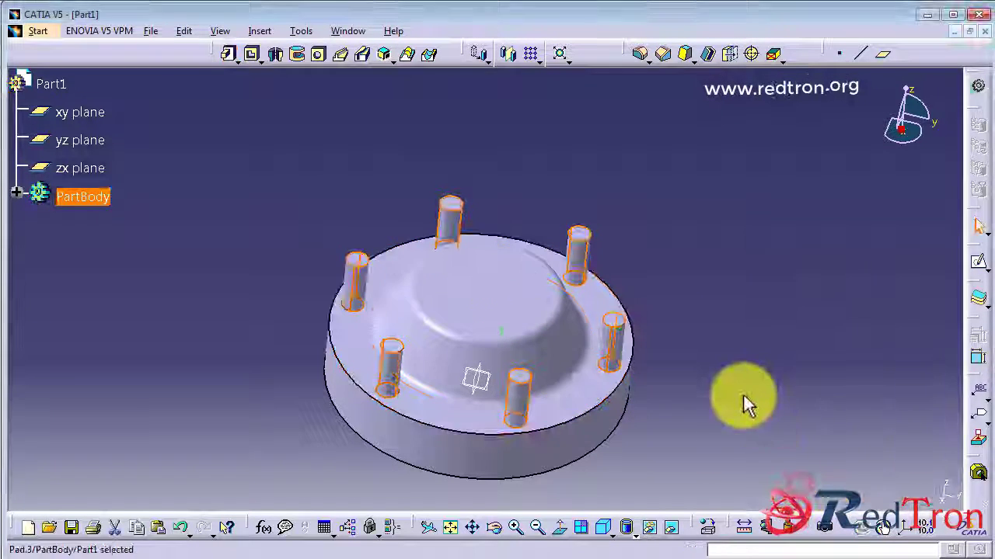
Step: Orbit the part toward a frontal view and select its face for a new sketch
{"action": "middle_click_drag", "start_coordinate": [373, 166], "coordinate": [564, 239]}
{"action": "middle_click_drag", "start_coordinate": [636, 187], "coordinate": [512, 167]}
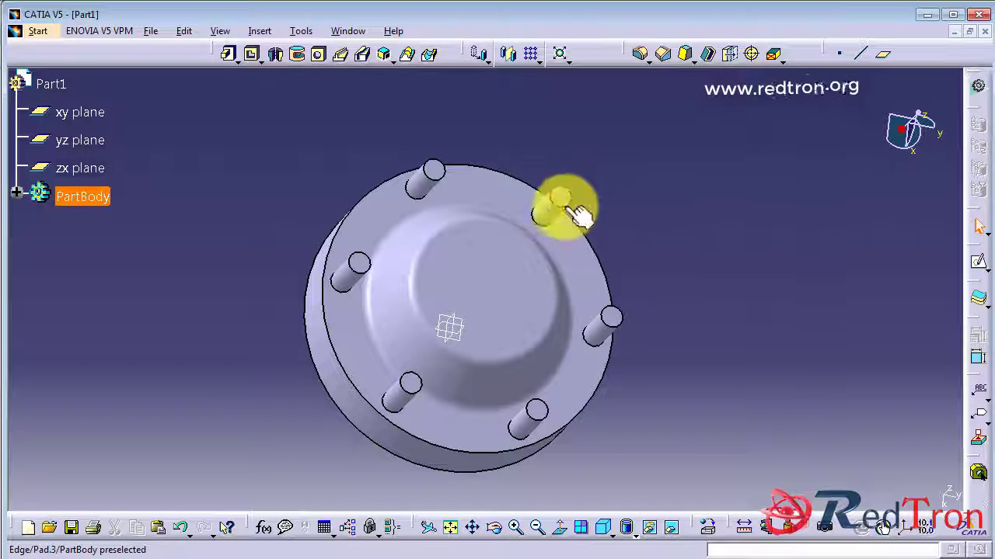
{"action": "left_click", "coordinate": [575, 204]}
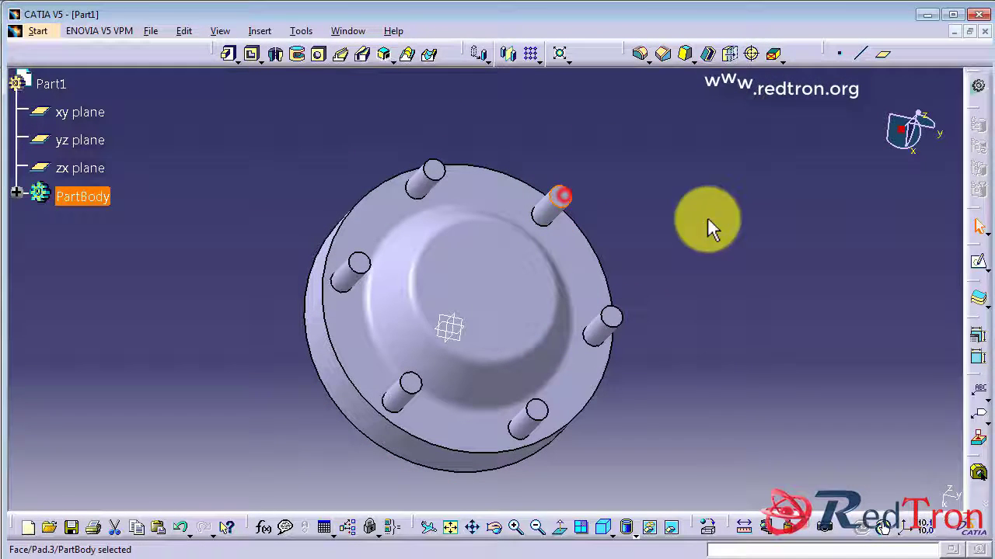
Step: Start a sketch and draw an origin-centred circle made coincident with the disc edge
{"action": "left_click", "coordinate": [975, 263]}
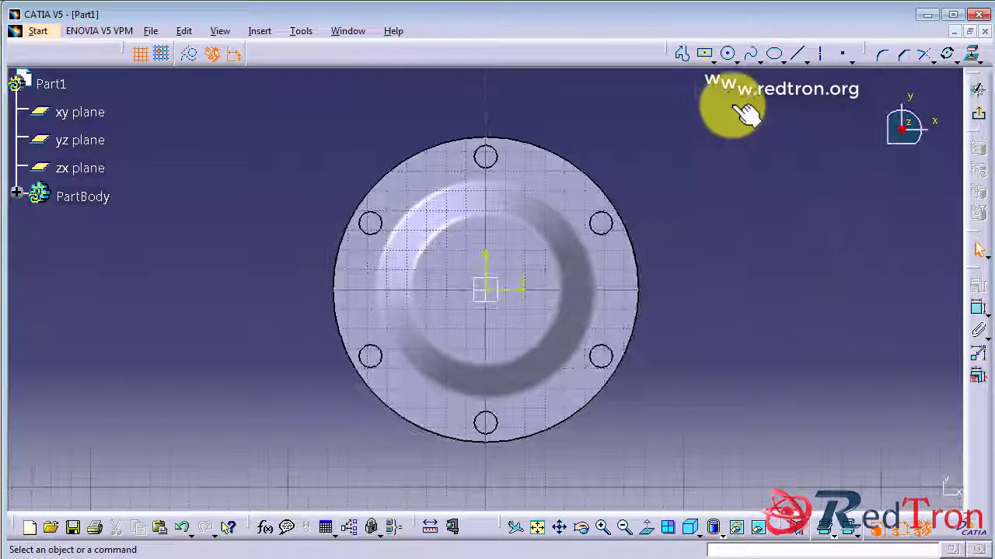
{"action": "left_click", "coordinate": [728, 54]}
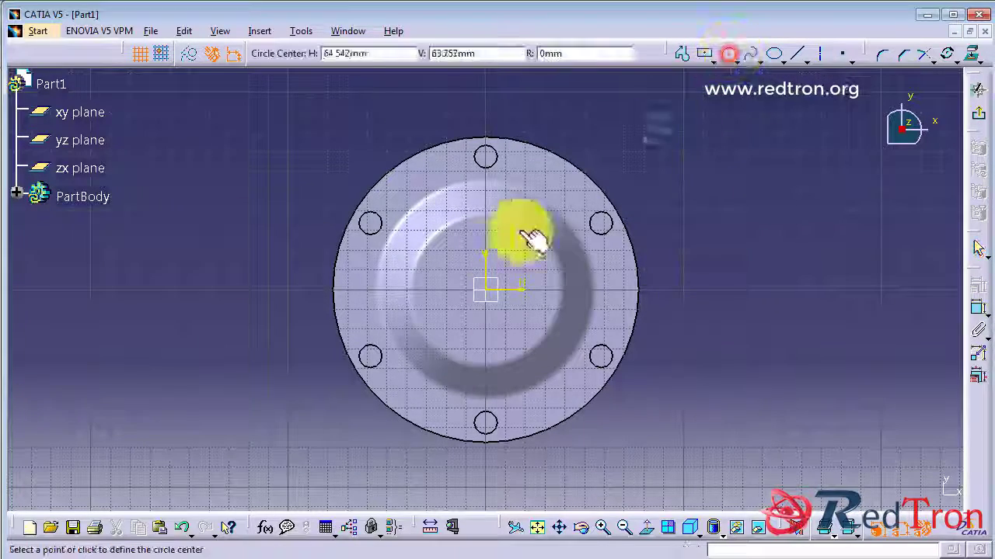
{"action": "left_click", "coordinate": [486, 293]}
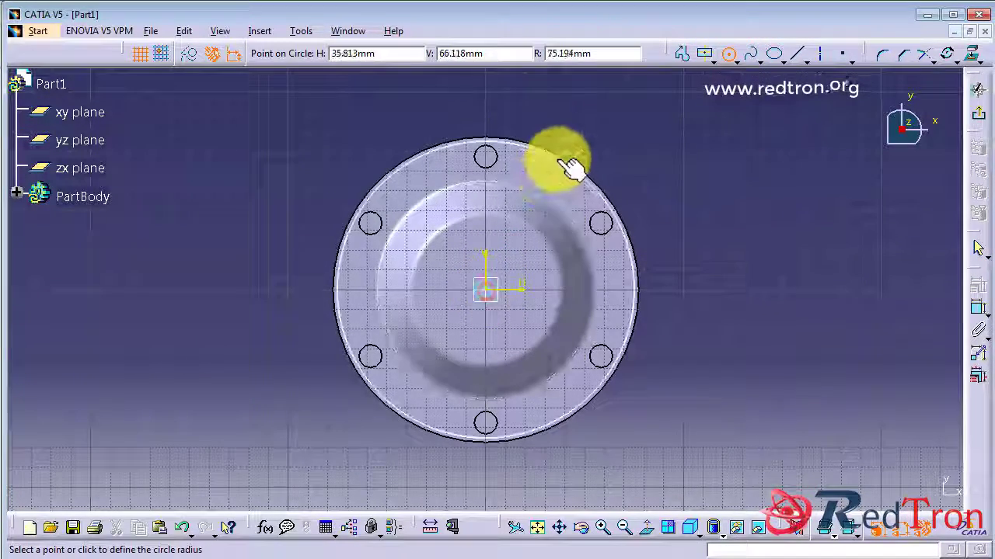
{"action": "left_click", "coordinate": [553, 184]}
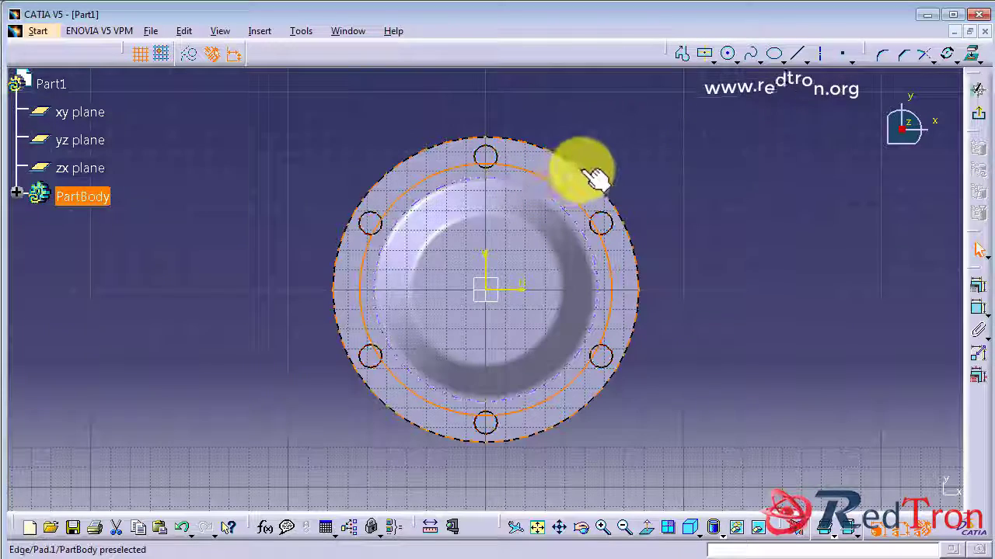
{"action": "left_click", "coordinate": [976, 289]}
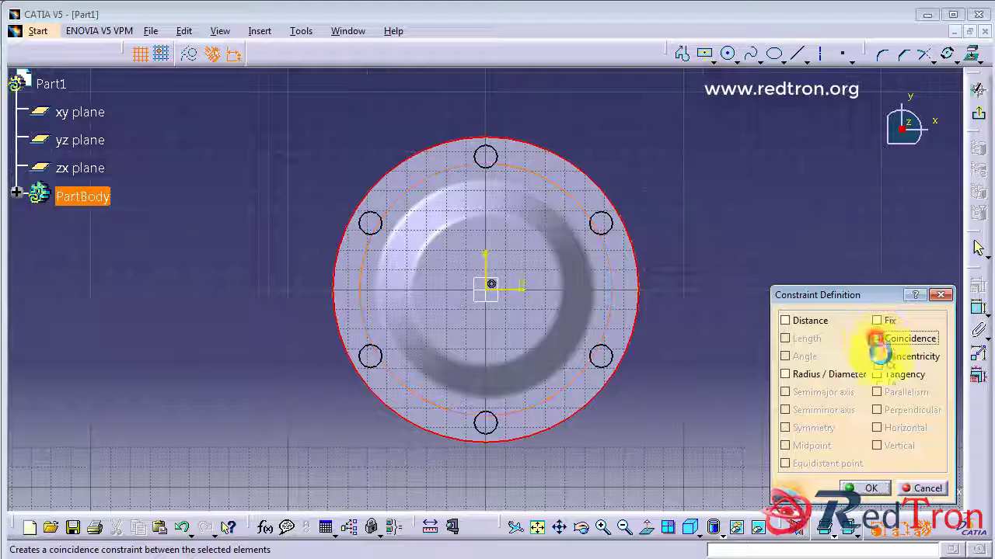
{"action": "left_click", "coordinate": [877, 338]}
{"action": "left_click", "coordinate": [866, 488]}
Step: Draw three more progressively smaller circles centred on the origin
{"action": "left_click", "coordinate": [730, 53]}
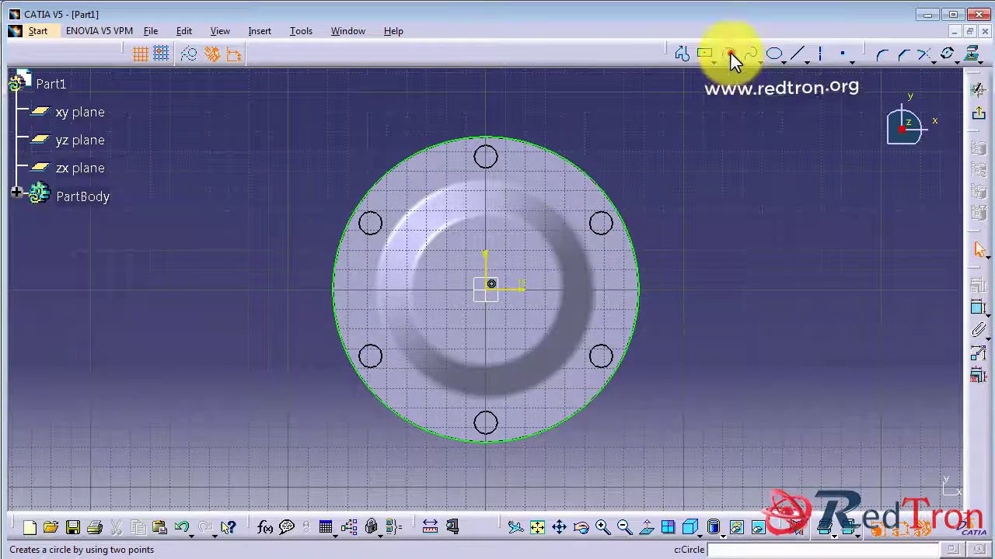
{"action": "left_click", "coordinate": [488, 289]}
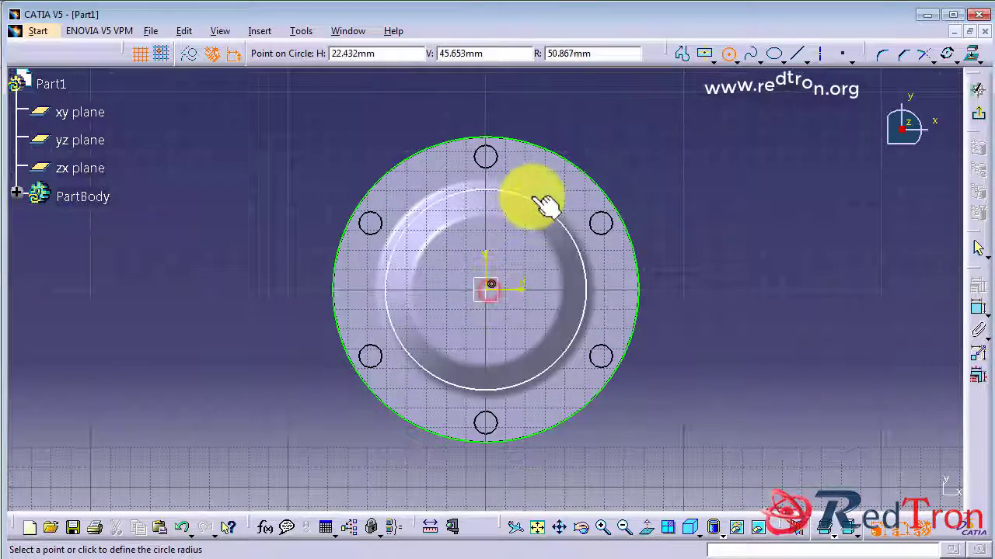
{"action": "left_click", "coordinate": [536, 189]}
{"action": "left_click", "coordinate": [731, 55]}
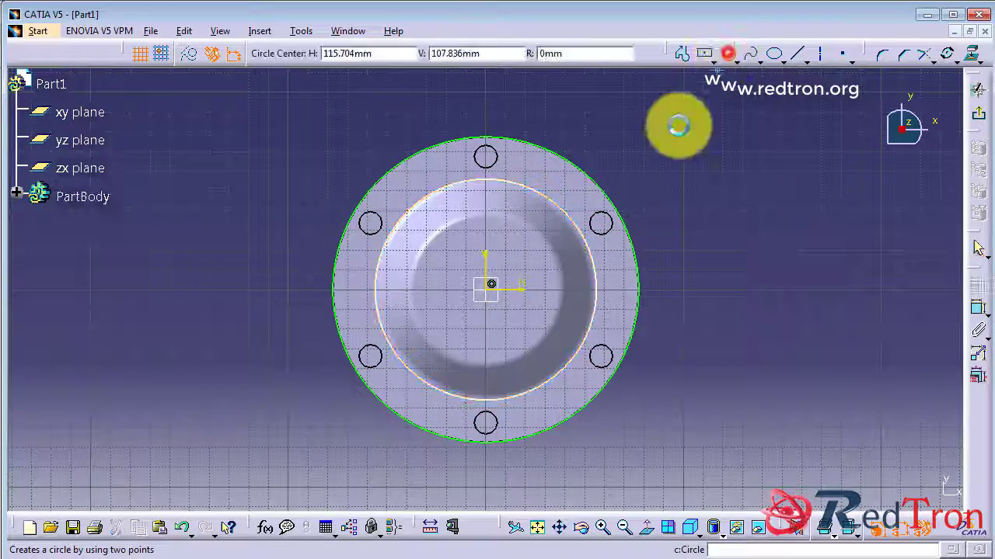
{"action": "left_click", "coordinate": [488, 284]}
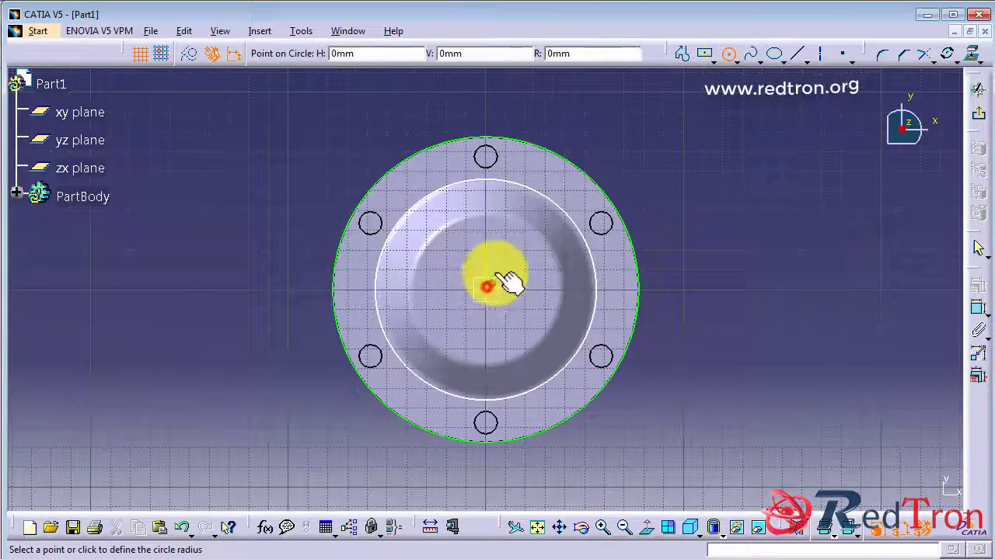
{"action": "left_click", "coordinate": [528, 227]}
{"action": "left_click", "coordinate": [728, 56]}
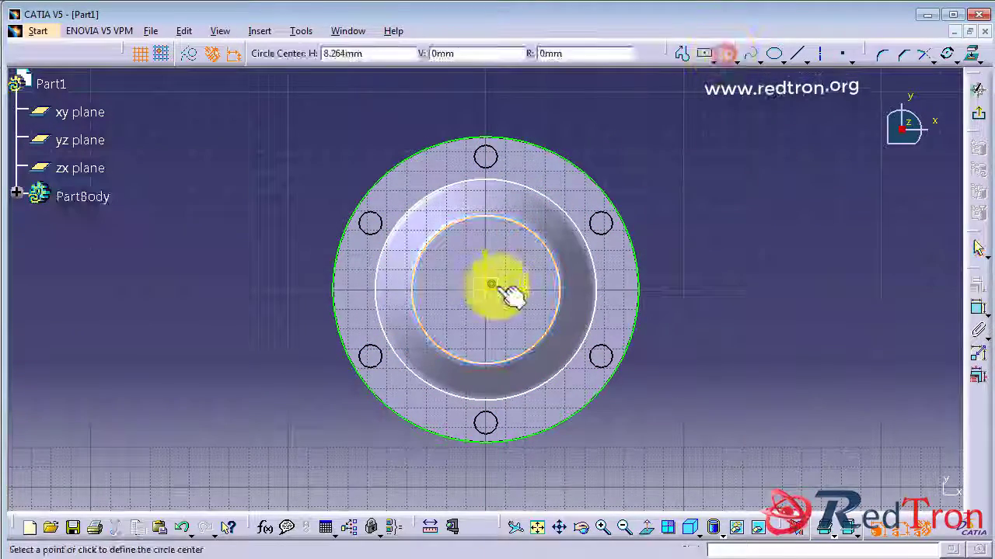
{"action": "left_click", "coordinate": [492, 286]}
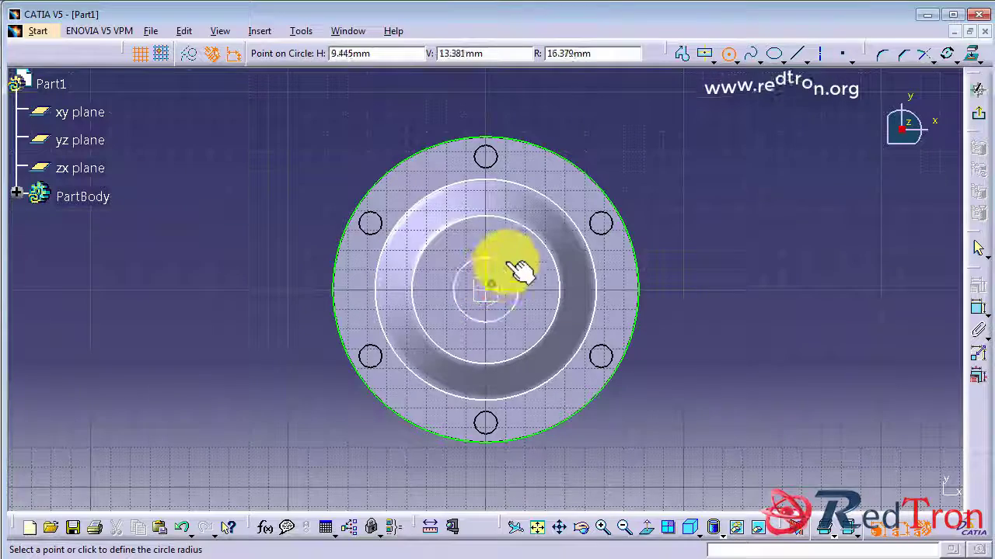
{"action": "left_click", "coordinate": [515, 265]}
Step: Exit the sketch, orbit to an angled view, and bring up the Pad flyout options
{"action": "left_click", "coordinate": [977, 118]}
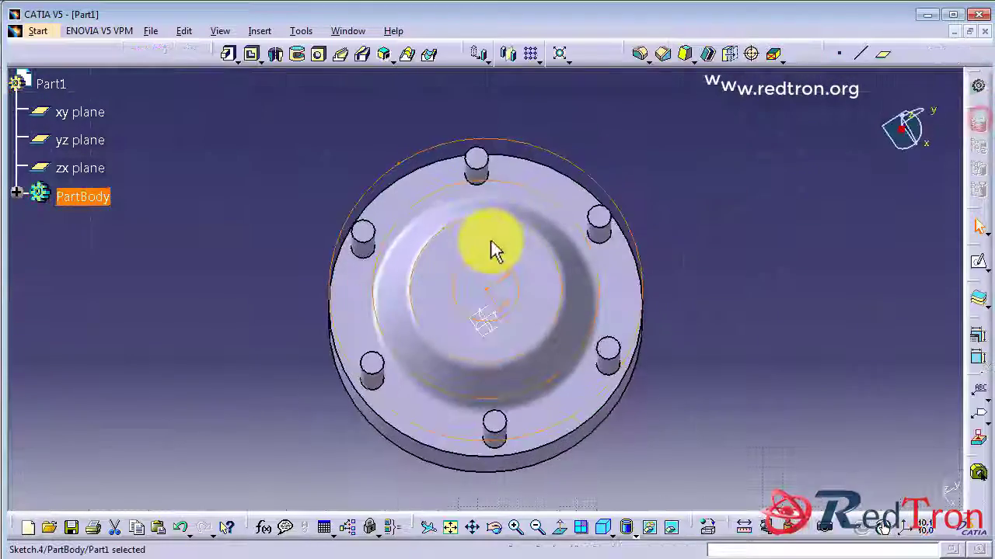
{"action": "mouse_move", "coordinate": [492, 250]}
{"action": "middle_mouse_down"}
{"action": "mouse_move", "coordinate": [435, 262]}
{"action": "mouse_move", "coordinate": [518, 283]}
{"action": "middle_mouse_up"}
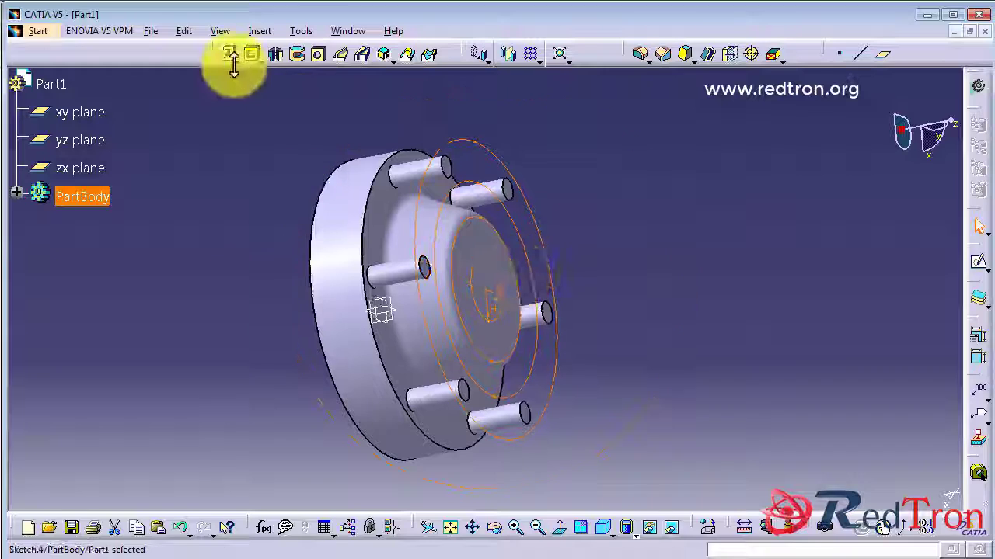
{"action": "left_click", "coordinate": [231, 52]}
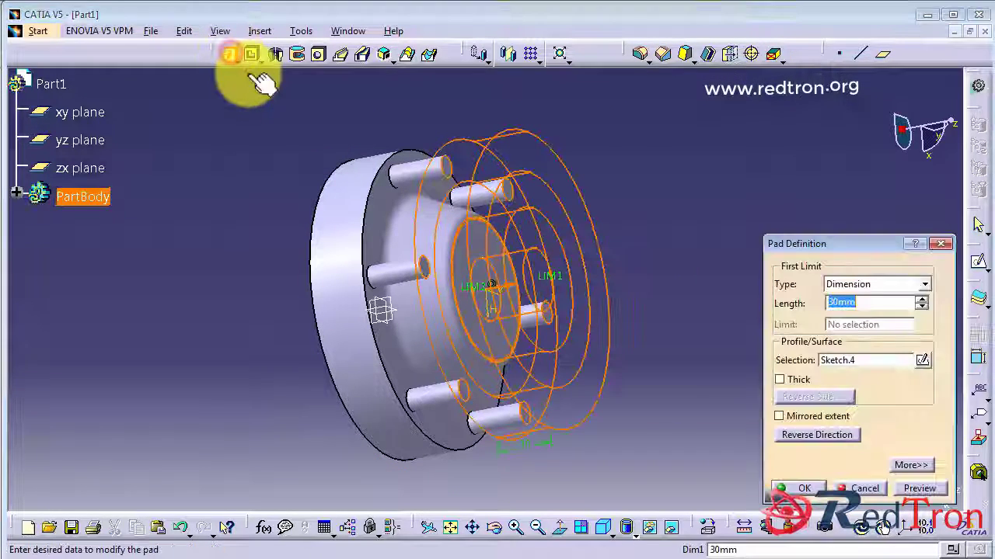
{"action": "left_click", "coordinate": [941, 245]}
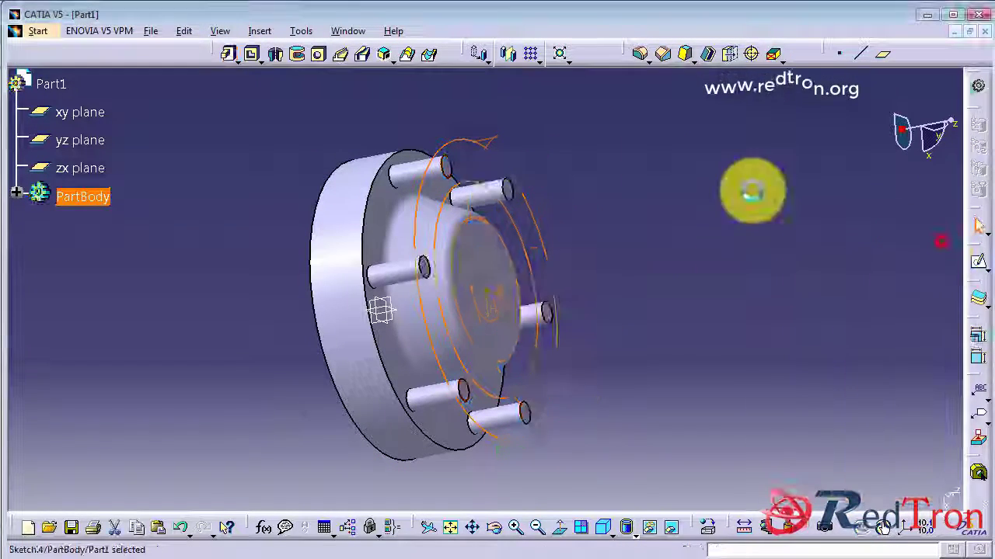
{"action": "left_click", "coordinate": [238, 62]}
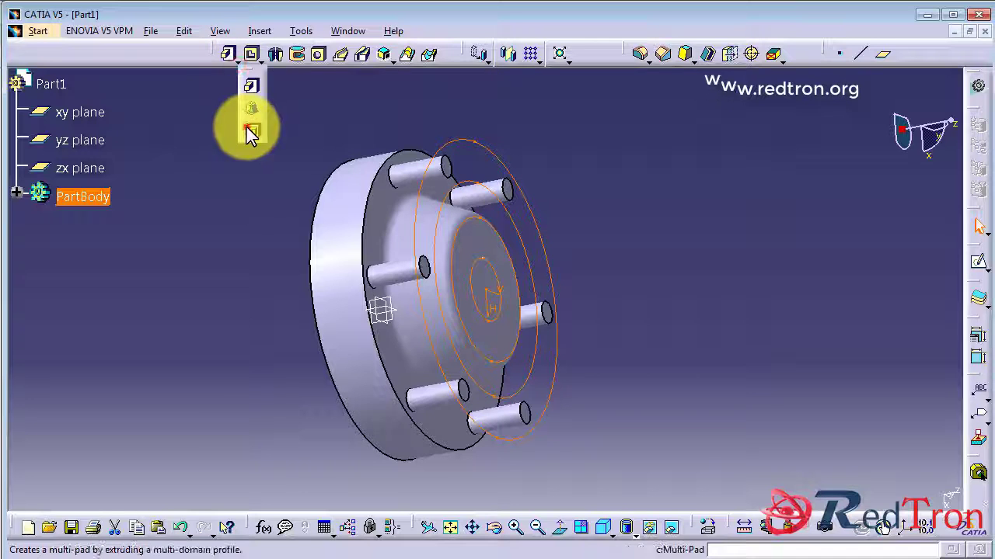
Step: Create a Multi-Pad from Sketch.4 with domain lengths 50, 40, 30 and 40 mm
{"action": "left_click", "coordinate": [249, 131]}
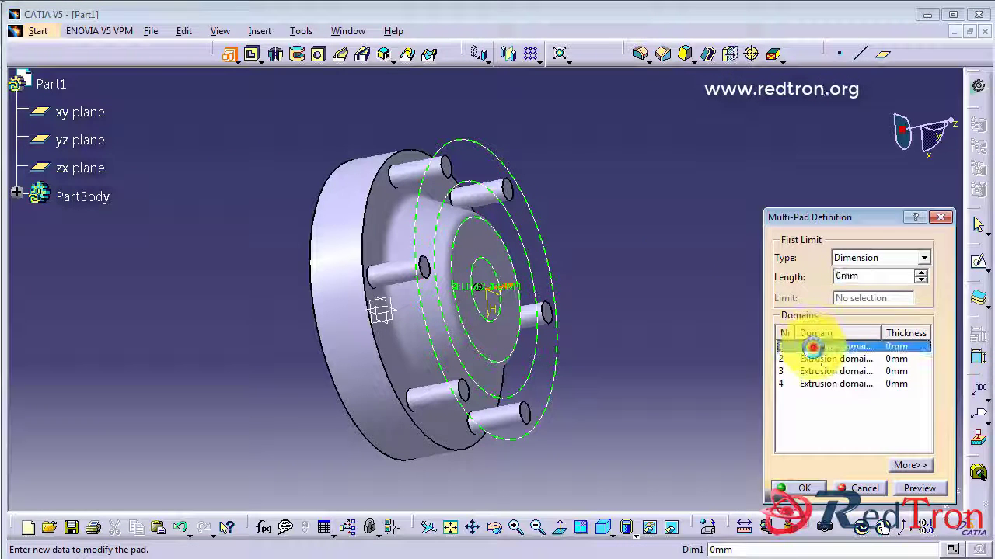
{"action": "left_click", "coordinate": [812, 347]}
{"action": "left_click", "coordinate": [868, 277]}
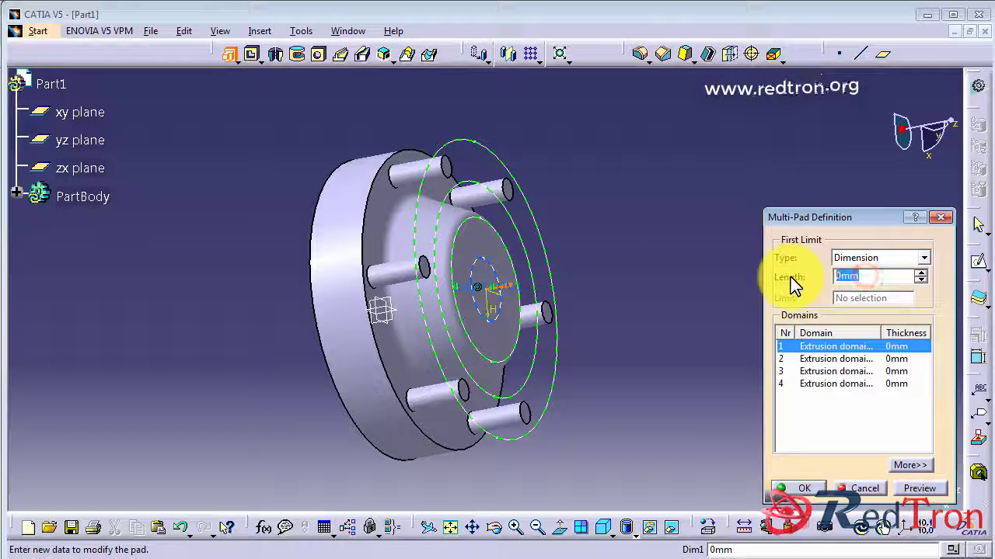
{"action": "type", "text": "1"}
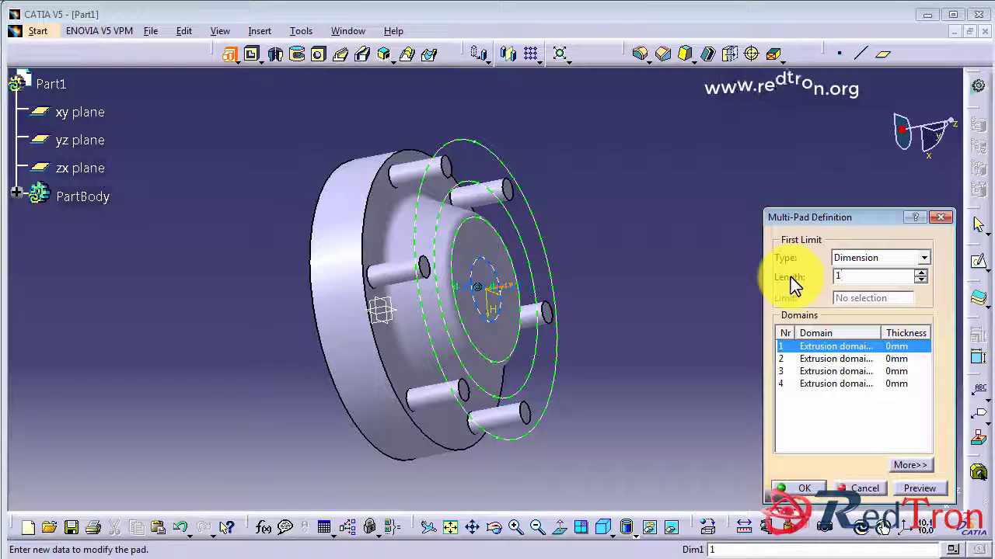
{"action": "type", "text": "5"}
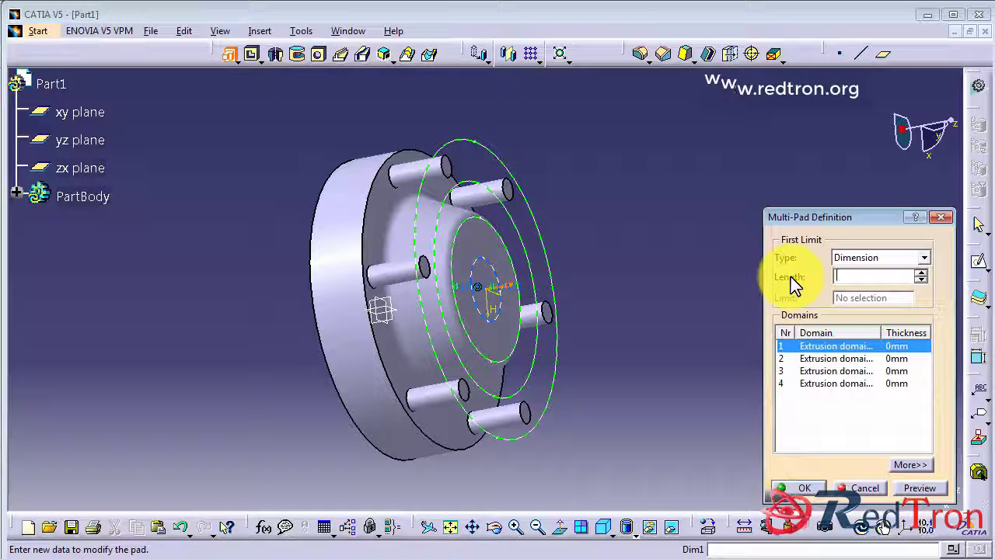
{"action": "type", "text": "0"}
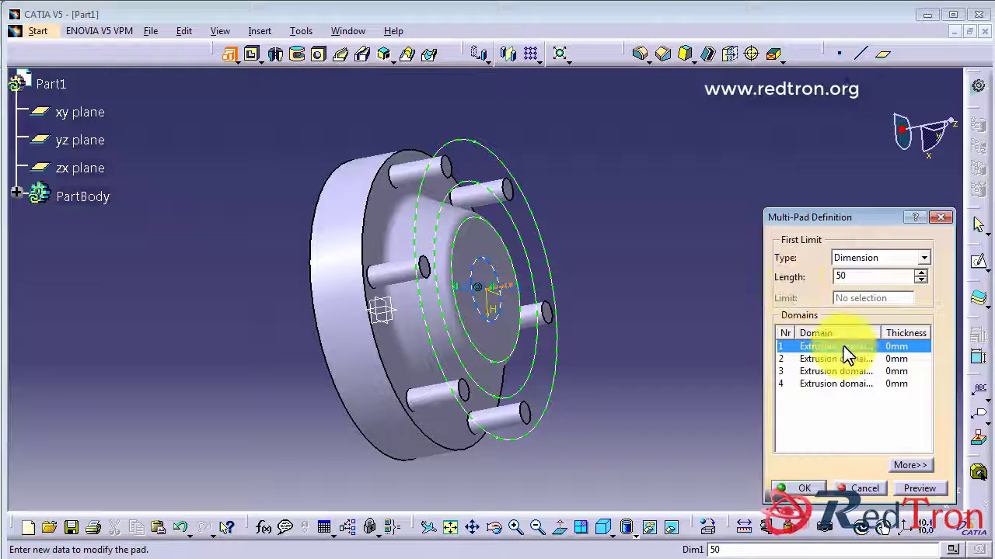
{"action": "left_click", "coordinate": [842, 359]}
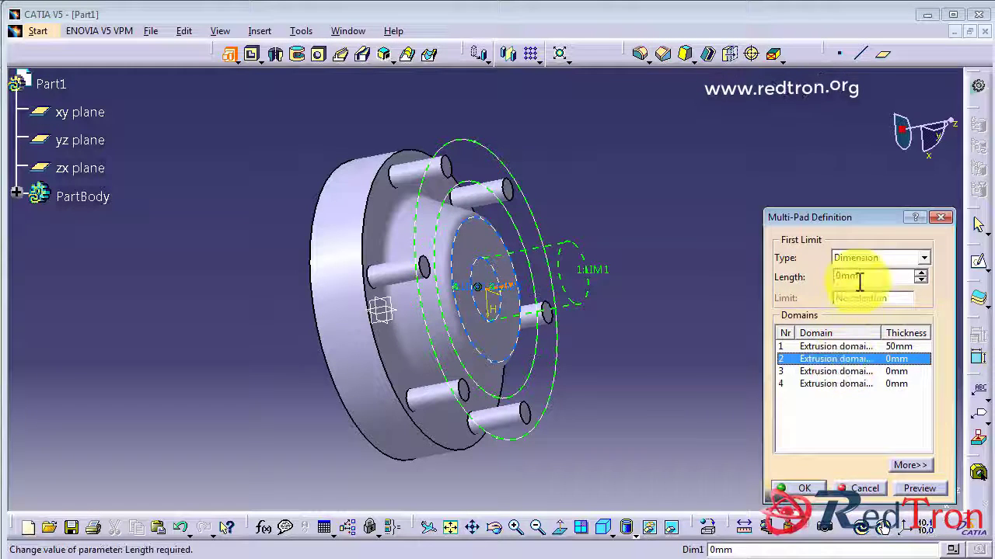
{"action": "left_click", "coordinate": [845, 377]}
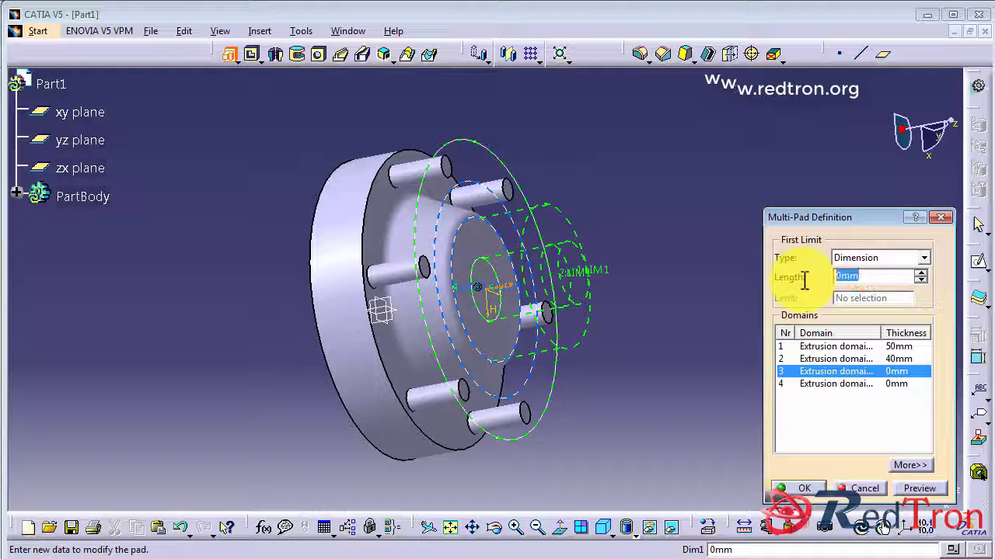
{"action": "left_click", "coordinate": [847, 384]}
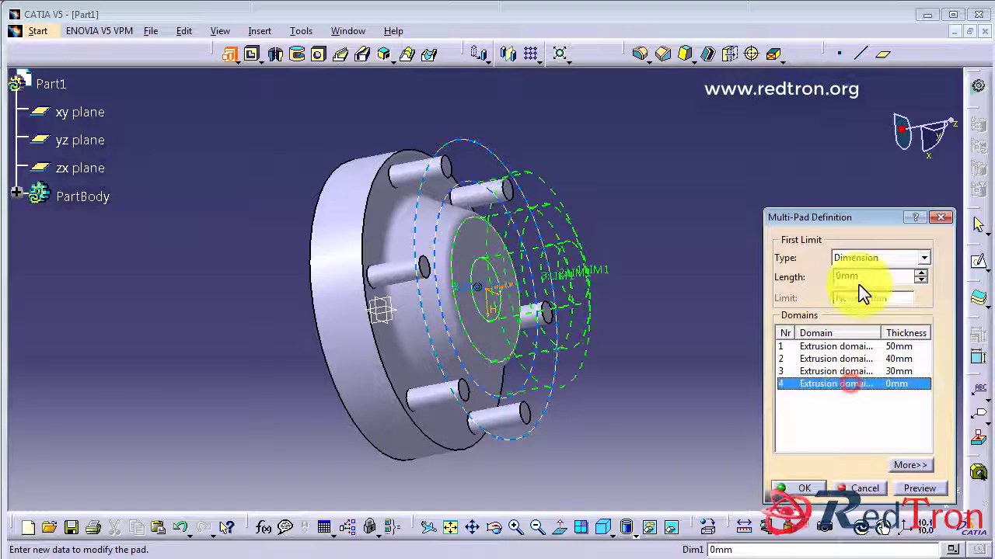
{"action": "double_click", "coordinate": [854, 276]}
{"action": "type", "text": "40"}
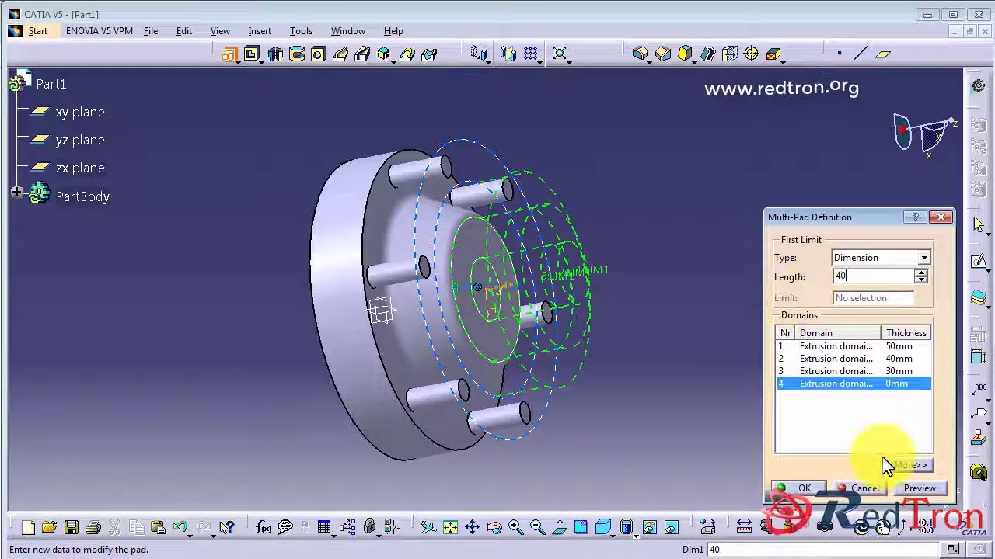
{"action": "left_click", "coordinate": [917, 489]}
{"action": "left_click", "coordinate": [805, 489]}
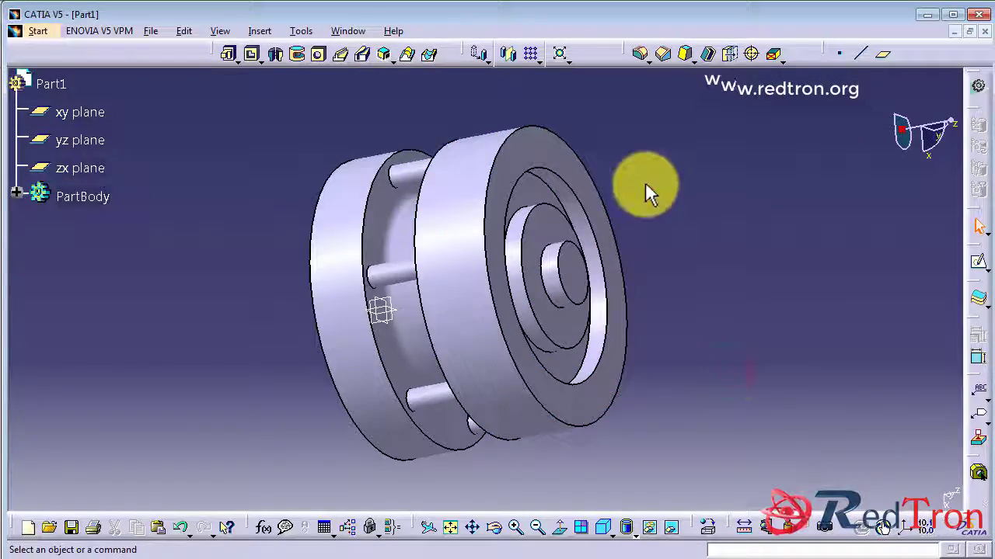
{"action": "middle_click_drag", "start_coordinate": [644, 191], "coordinate": [513, 147]}
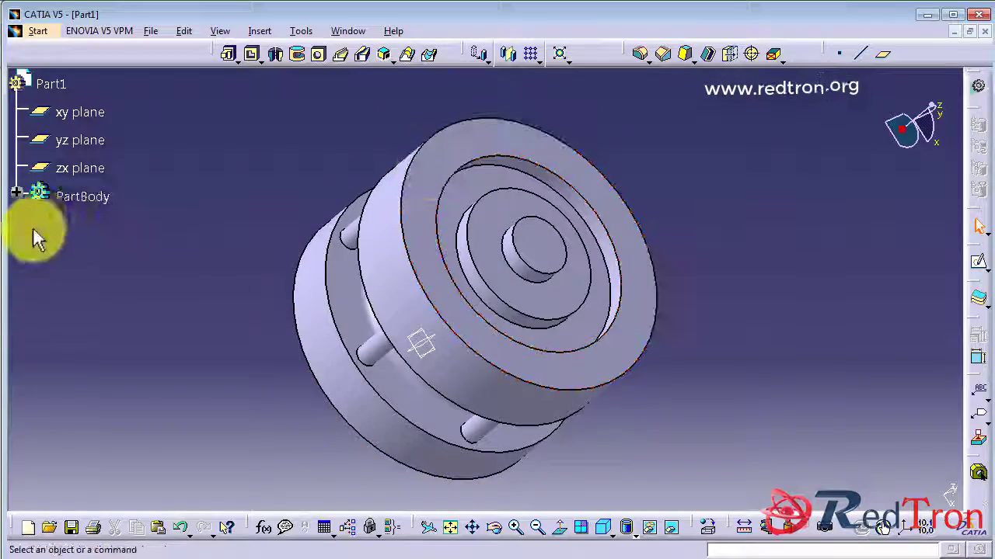
Step: Expand PartBody and review Multipad.1's domain lengths, closing it unchanged
{"action": "left_click", "coordinate": [18, 193]}
{"action": "scroll", "coordinate": [144, 361], "scroll_direction": "down", "scroll_amount": 3}
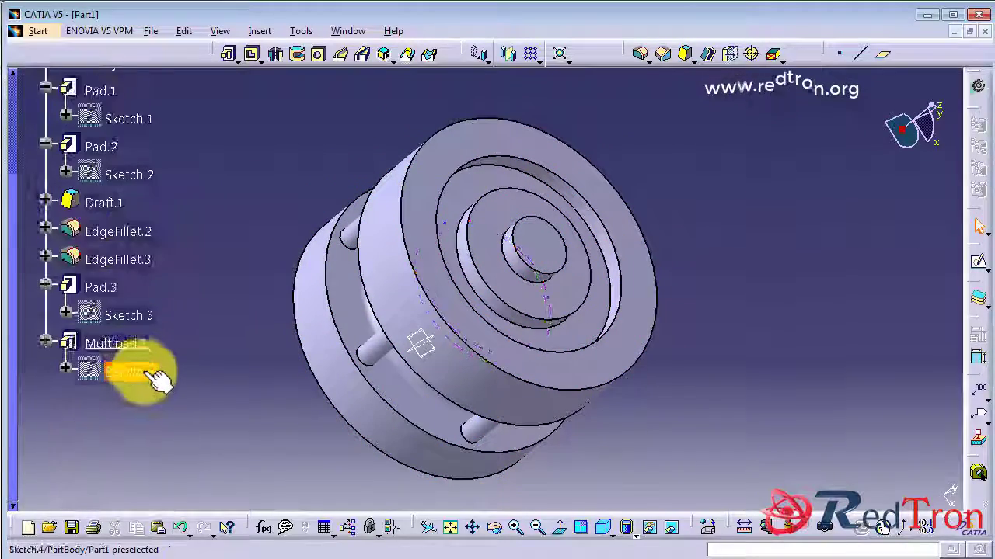
{"action": "double_click", "coordinate": [132, 345]}
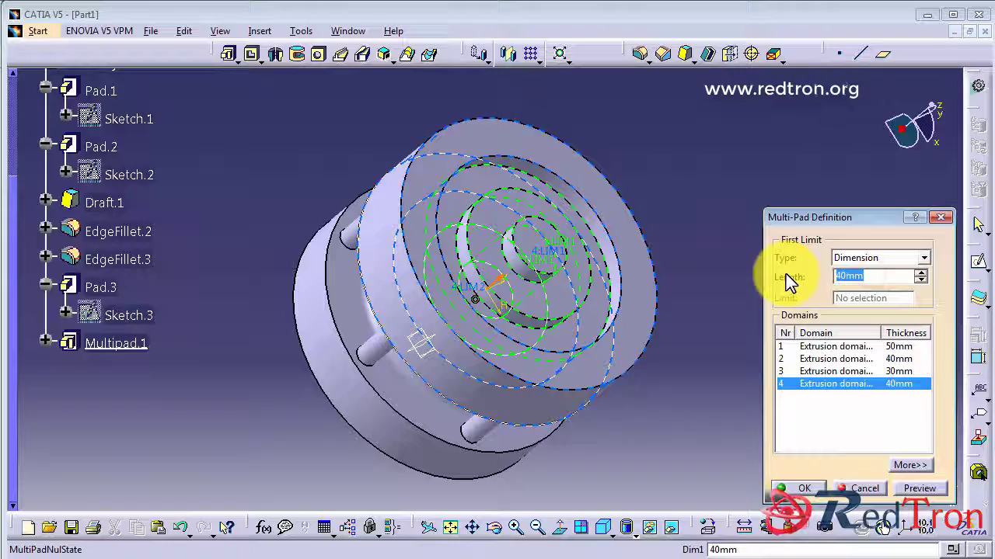
{"action": "left_click", "coordinate": [809, 489]}
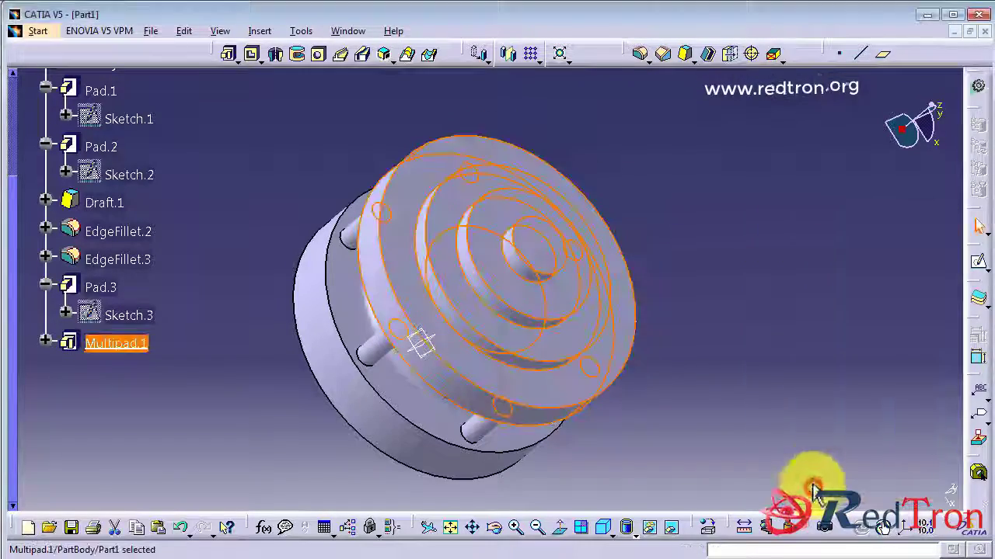
{"action": "middle_click_drag", "start_coordinate": [718, 348], "coordinate": [410, 222]}
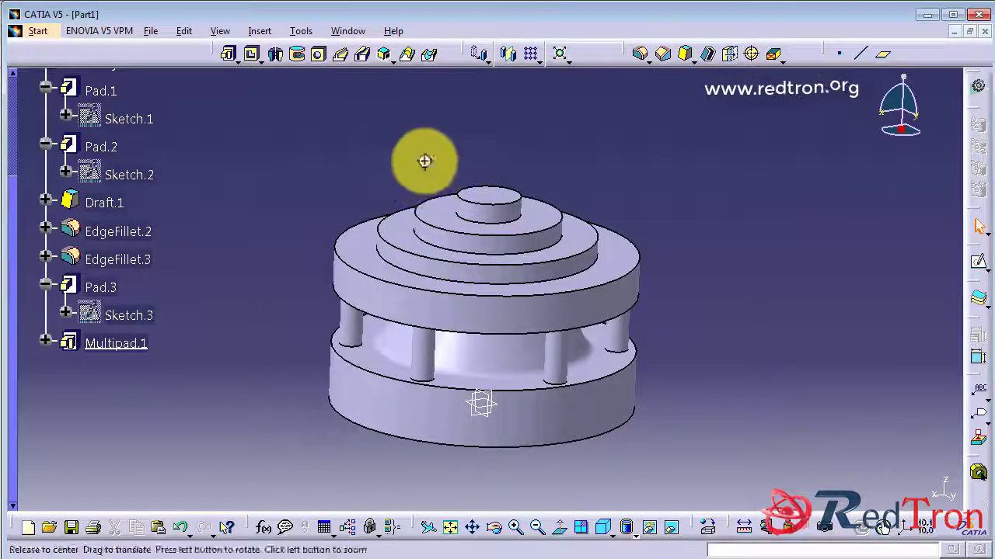
Step: Review and reconfirm the stepped four-ring Multipad.1 definition
{"action": "middle_click_drag", "start_coordinate": [424, 161], "coordinate": [444, 288]}
{"action": "middle_click_drag", "start_coordinate": [299, 187], "coordinate": [379, 174]}
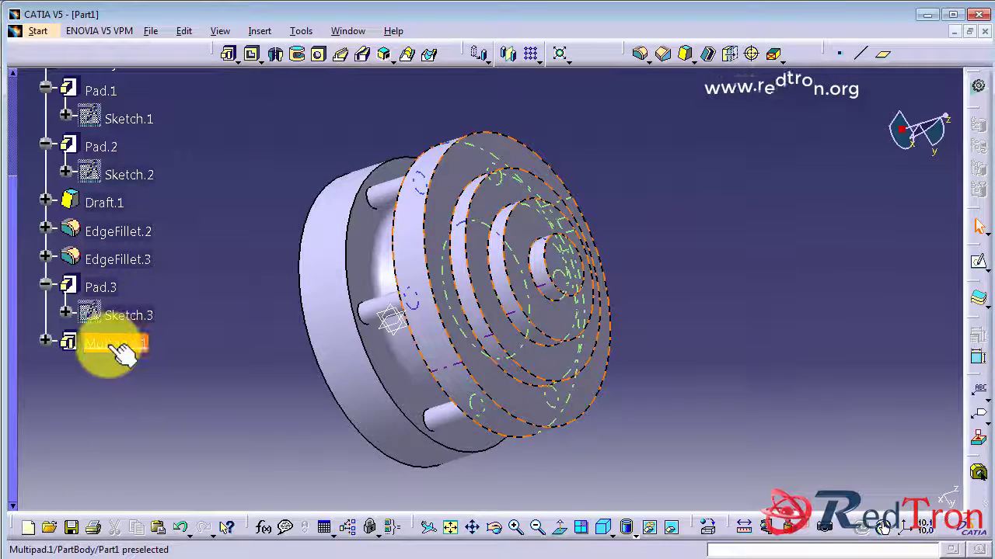
{"action": "left_click", "coordinate": [45, 340]}
{"action": "double_click", "coordinate": [116, 343]}
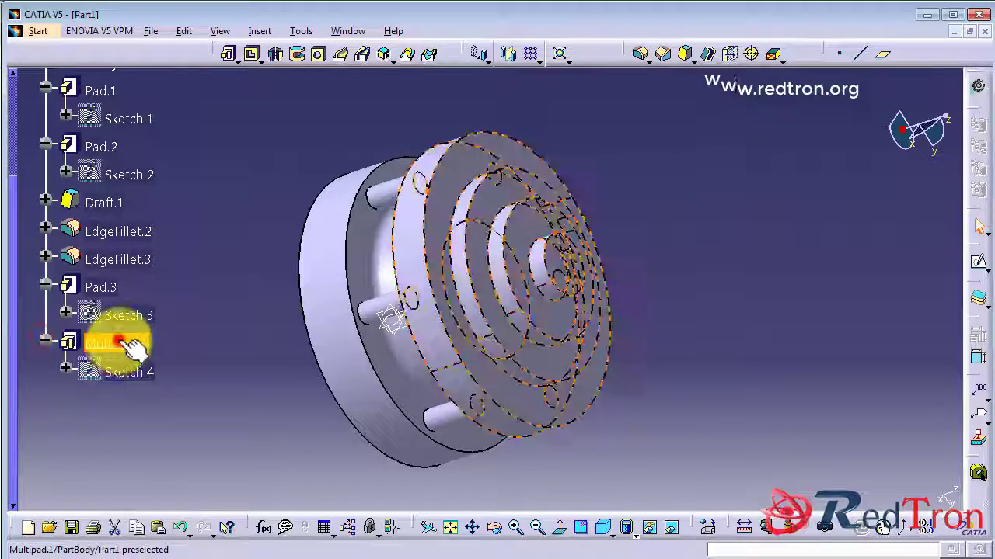
{"action": "left_click", "coordinate": [805, 485]}
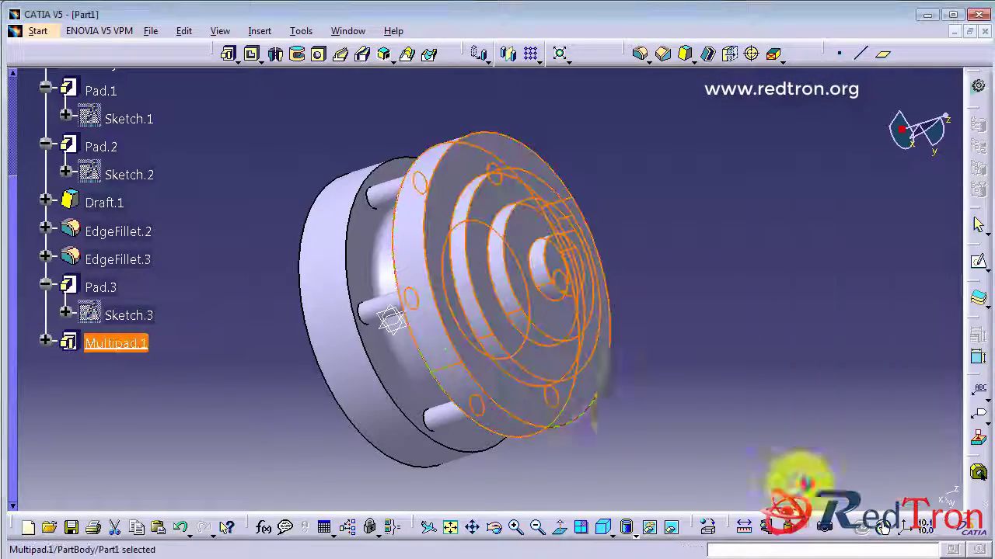
Step: Deselect Multipad.1 and rotate the part to inspect the stepped pads
{"action": "left_click", "coordinate": [616, 397]}
{"action": "middle_click_drag", "start_coordinate": [642, 297], "coordinate": [577, 161]}
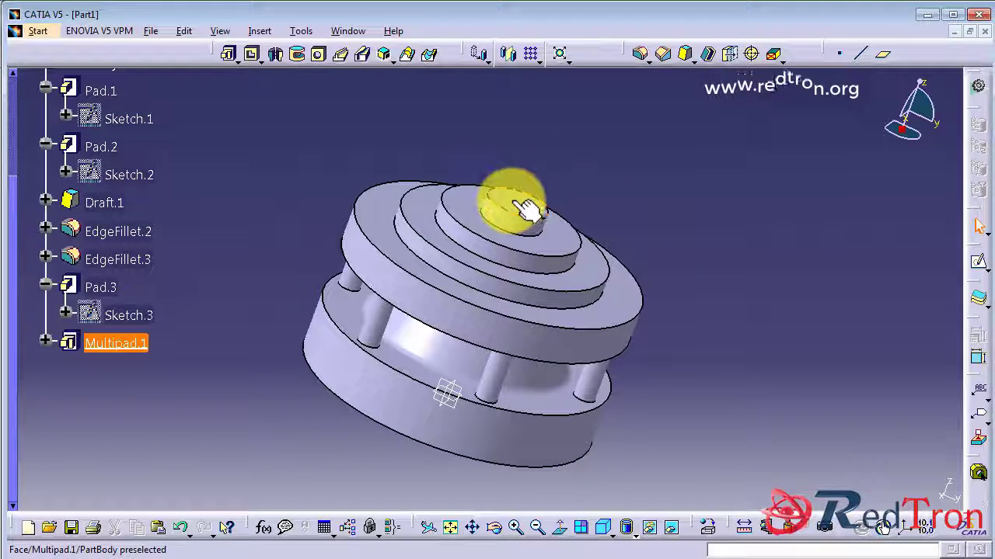
{"action": "left_click", "coordinate": [684, 264]}
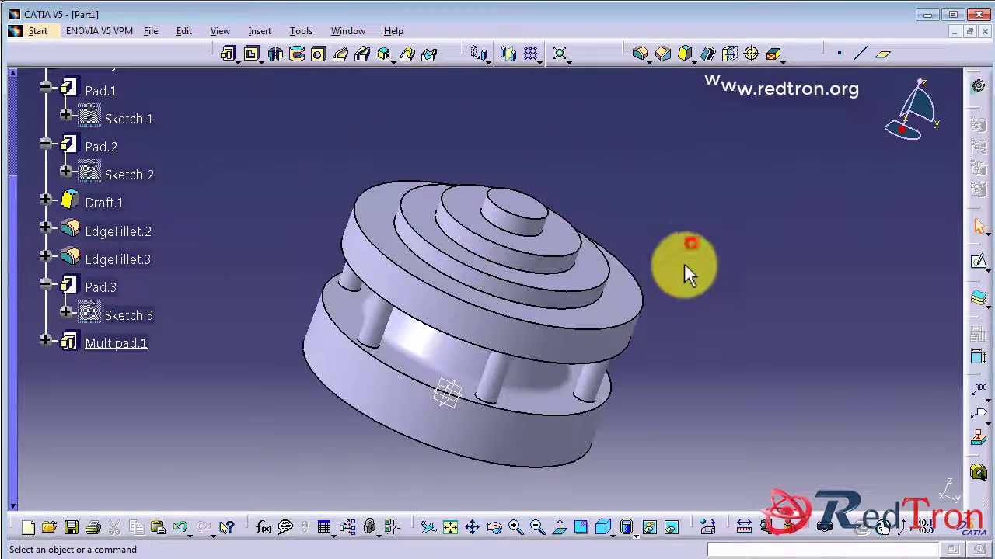
Step: Start a new sketch on the flat back face of the base disc, Pad.1
{"action": "middle_click_drag", "start_coordinate": [334, 442], "coordinate": [505, 198]}
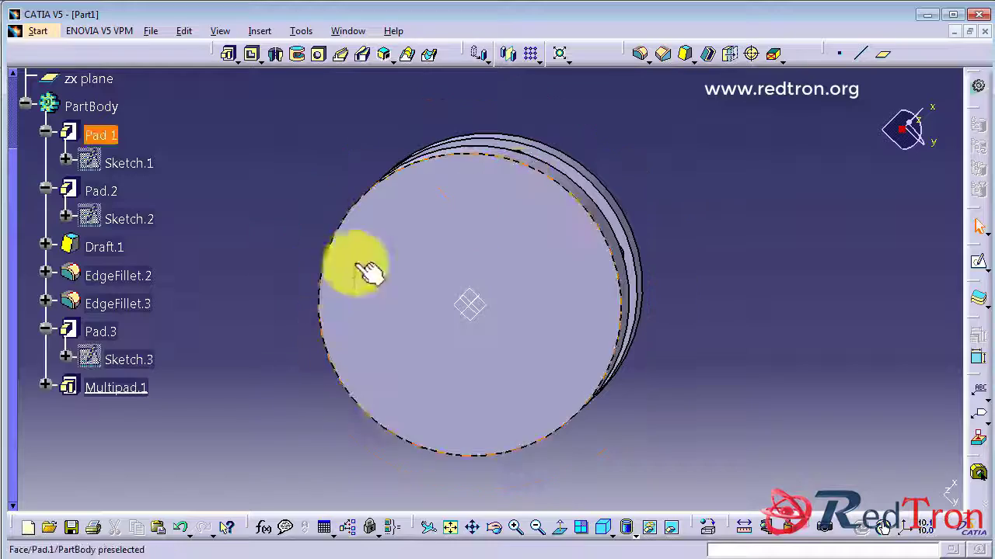
{"action": "middle_click_drag", "start_coordinate": [311, 284], "coordinate": [508, 233]}
{"action": "left_click", "coordinate": [498, 225]}
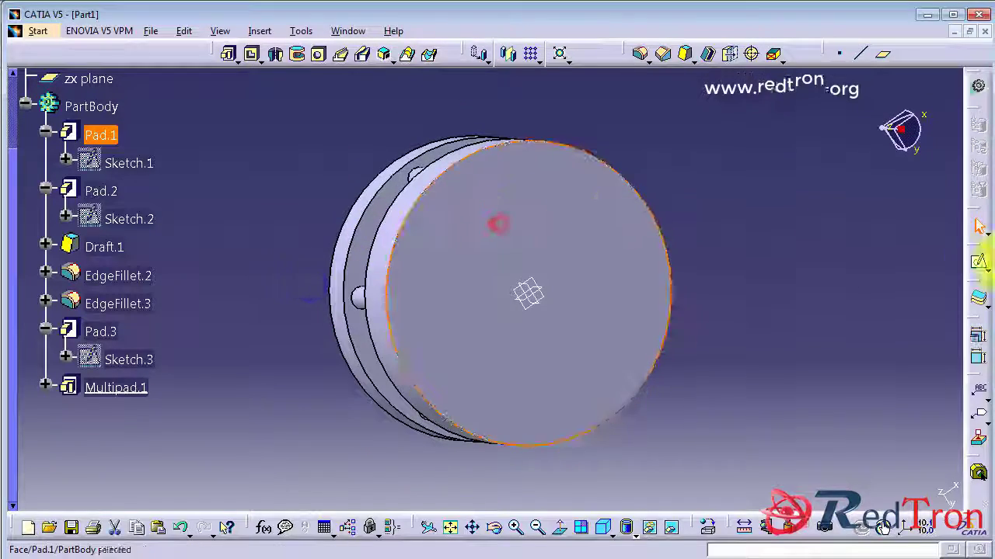
{"action": "left_click", "coordinate": [981, 273]}
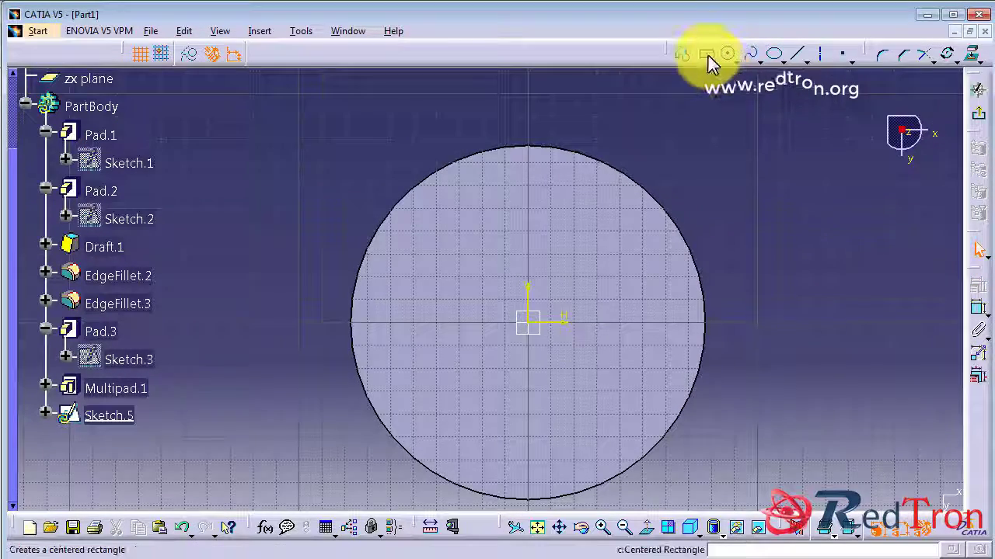
Step: Draw a centred rectangle from the sketch origin and exit the sketcher
{"action": "left_click", "coordinate": [707, 56]}
{"action": "left_click", "coordinate": [535, 321]}
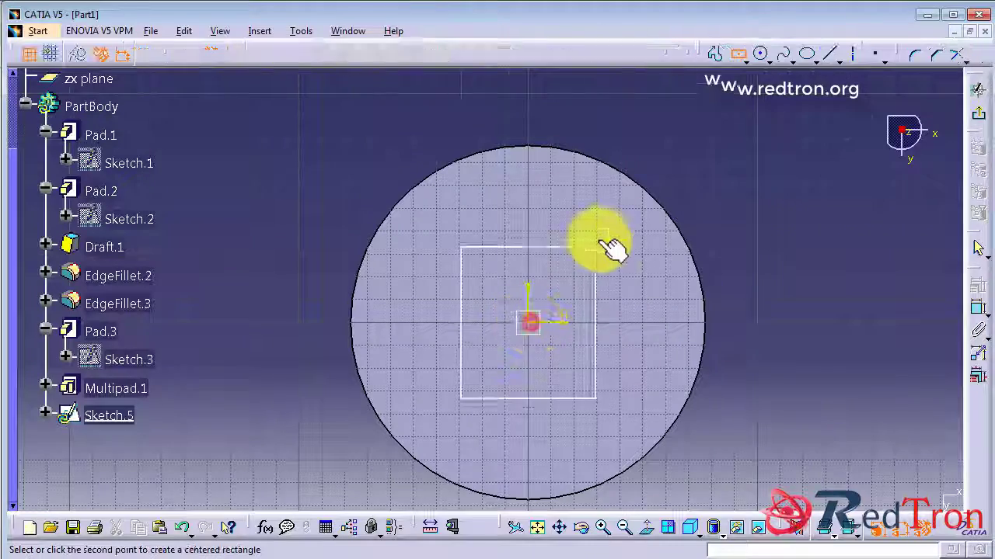
{"action": "left_click", "coordinate": [657, 228]}
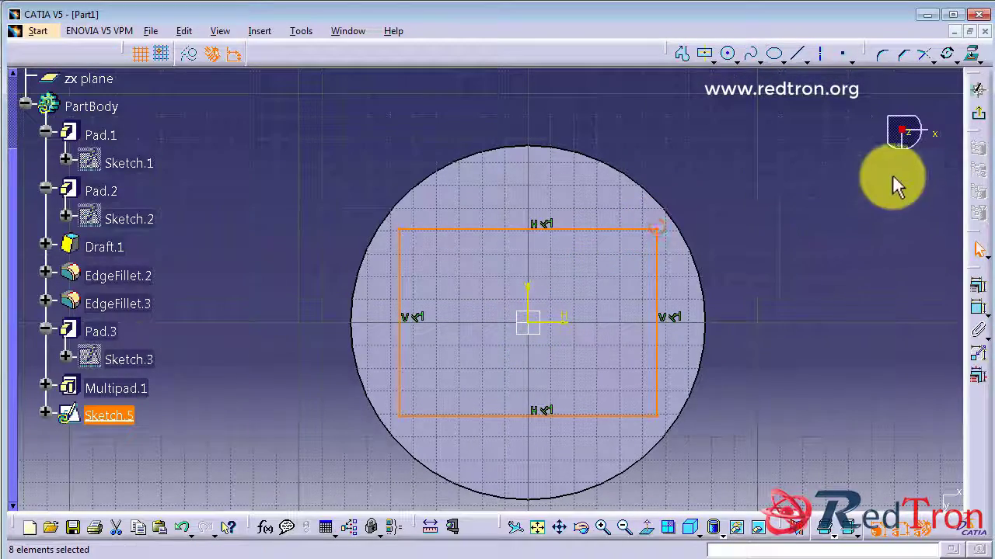
{"action": "left_click", "coordinate": [978, 113]}
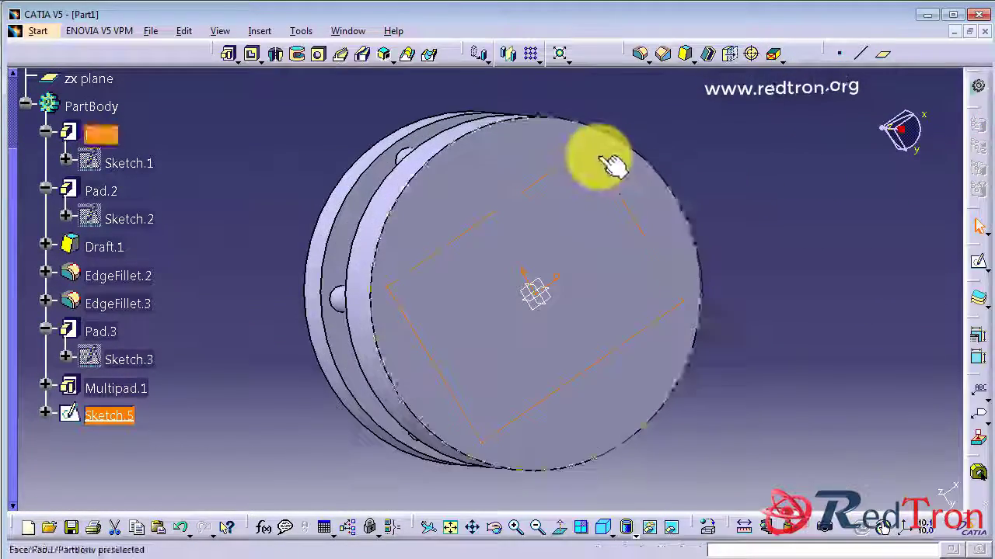
Step: Pad Sketch.5's rectangle 30mm as a thin-walled box with 2mm walls, creating Pad.4
{"action": "left_click", "coordinate": [235, 59]}
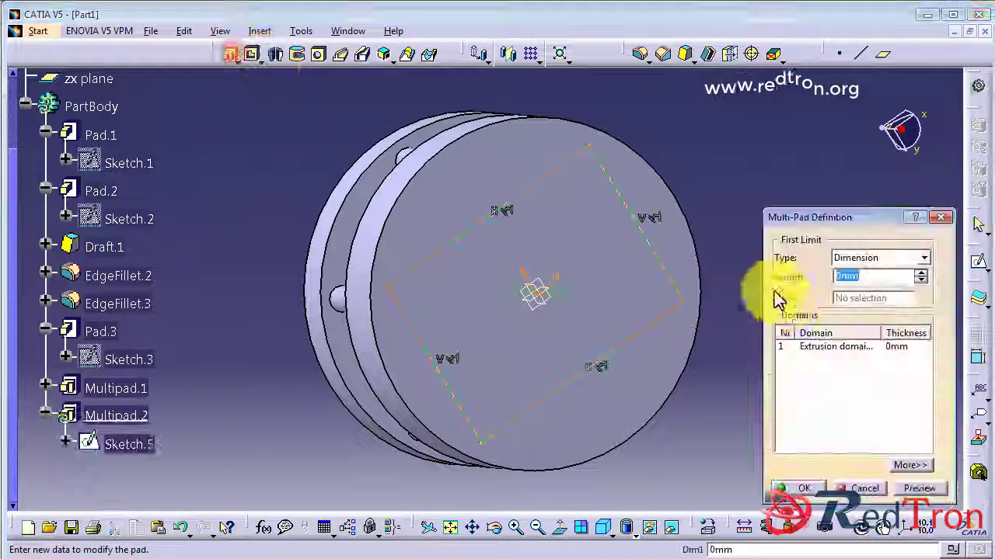
{"action": "left_click", "coordinate": [941, 219]}
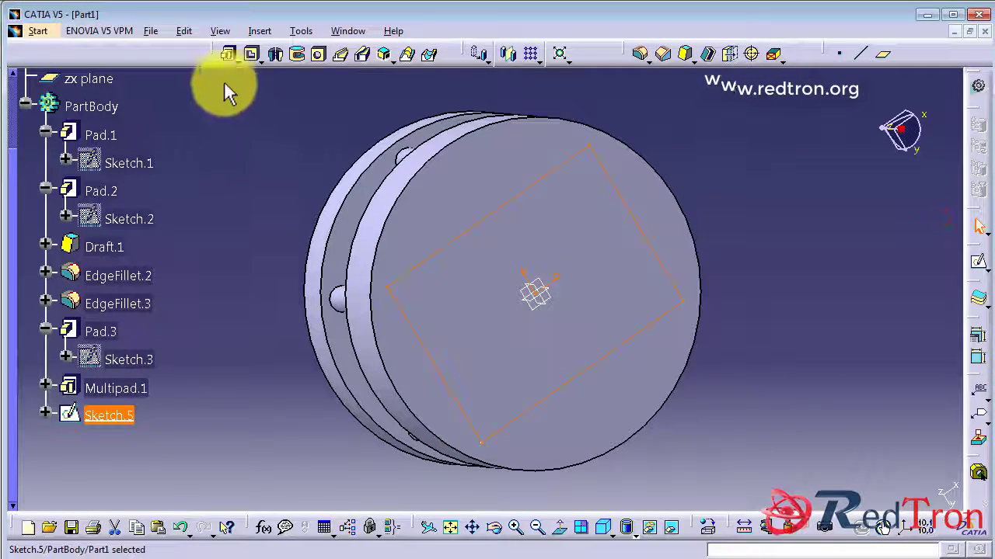
{"action": "left_click", "coordinate": [251, 87]}
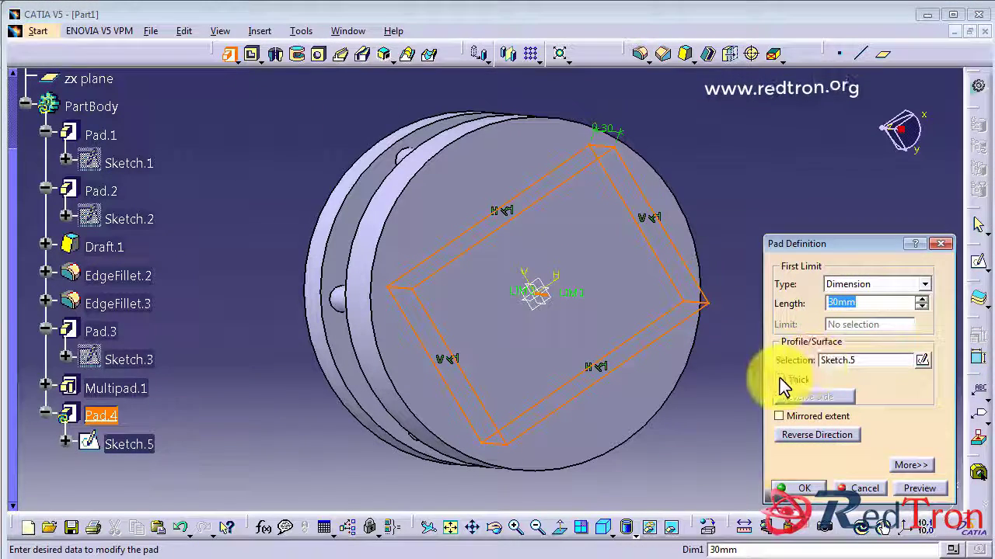
{"action": "left_click", "coordinate": [779, 379]}
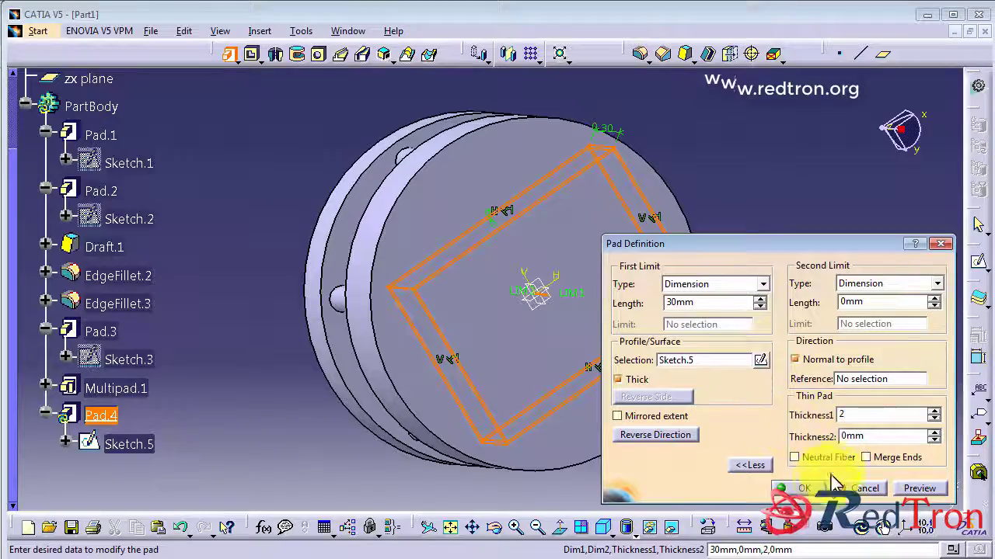
{"action": "left_click", "coordinate": [808, 489]}
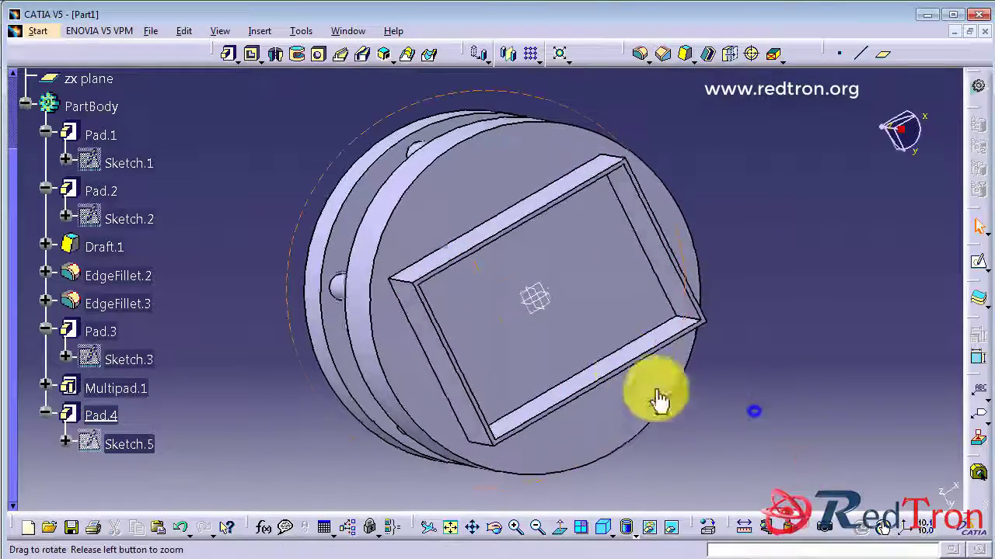
{"action": "middle_click_drag", "start_coordinate": [648, 396], "coordinate": [626, 208]}
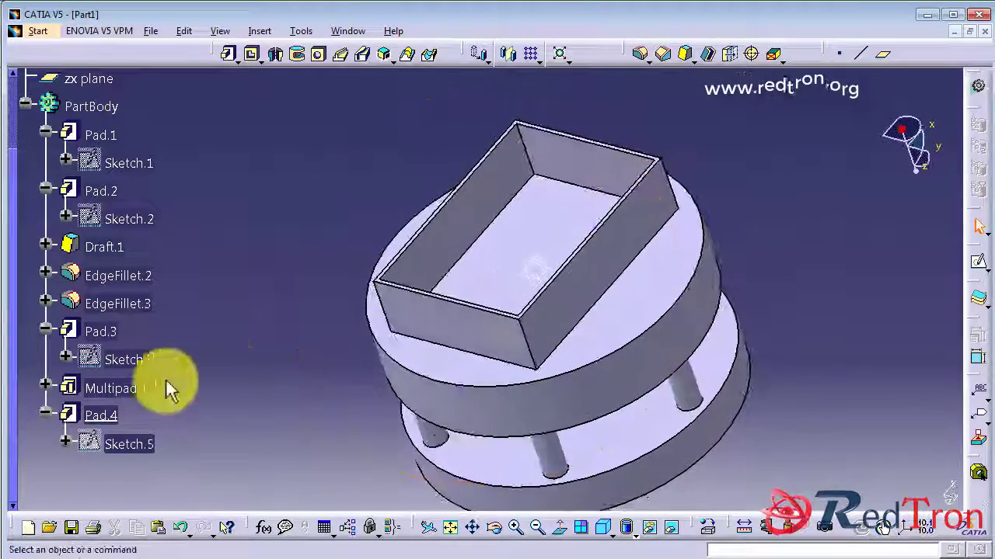
Step: Edit Pad.4 to turn off the Thick option, making it a solid block
{"action": "double_click", "coordinate": [108, 416]}
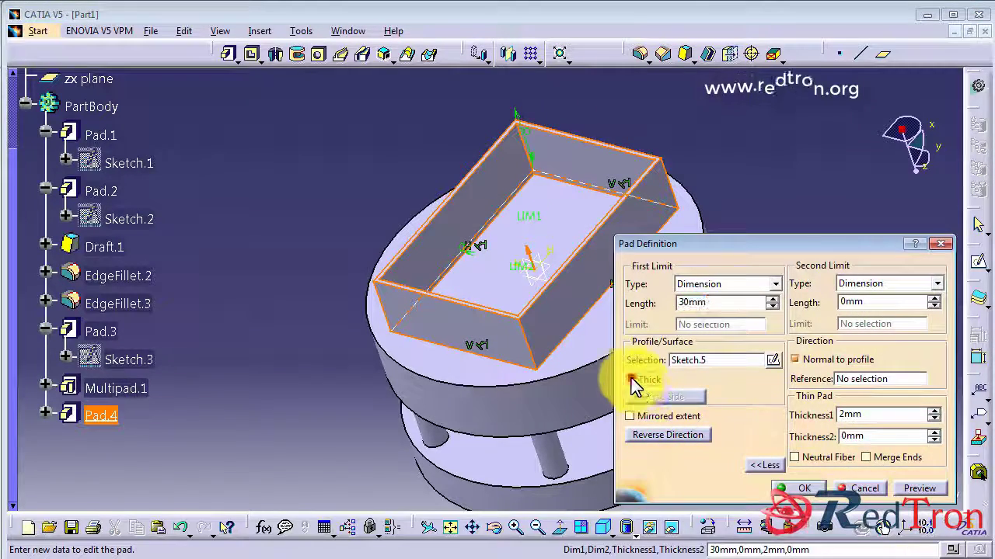
{"action": "left_click", "coordinate": [634, 382]}
{"action": "left_click", "coordinate": [802, 488]}
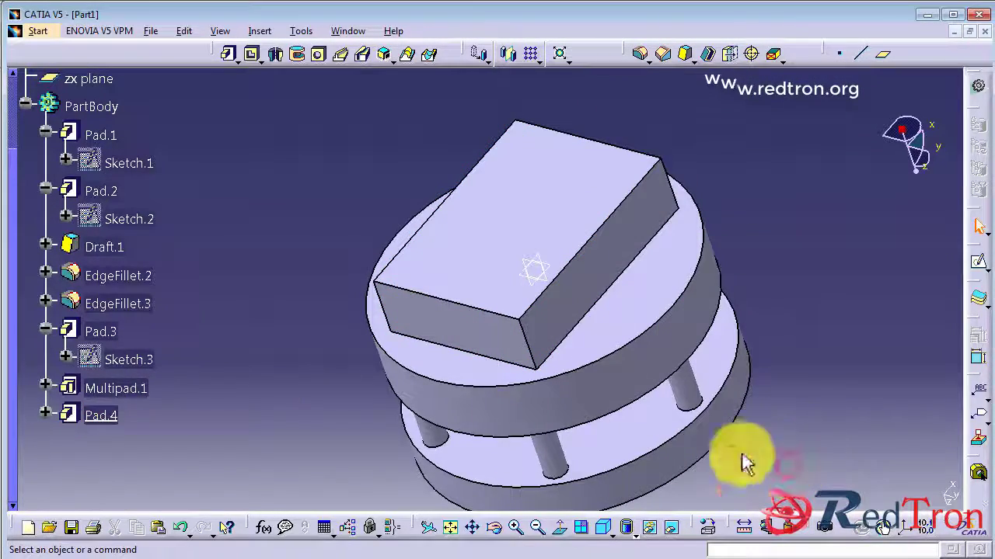
Step: Re-enable Thick on Pad.4 with Thickness1 set to 10mm
{"action": "double_click", "coordinate": [103, 417]}
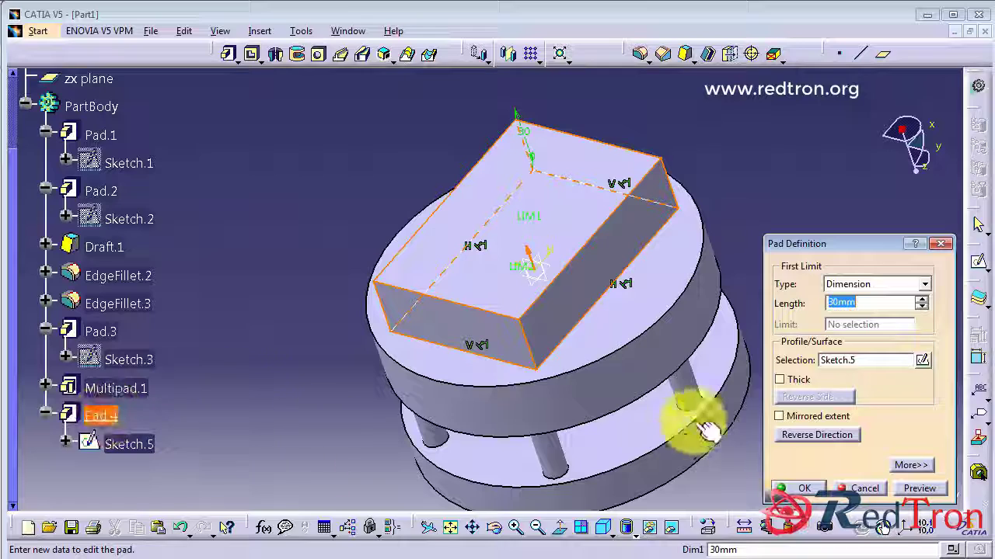
{"action": "left_click", "coordinate": [781, 380]}
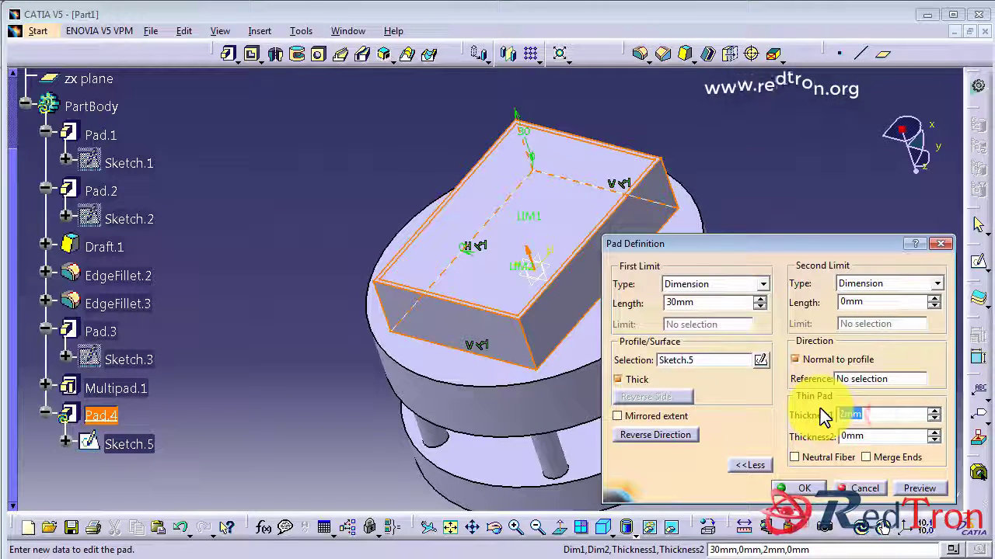
{"action": "left_click", "coordinate": [917, 488]}
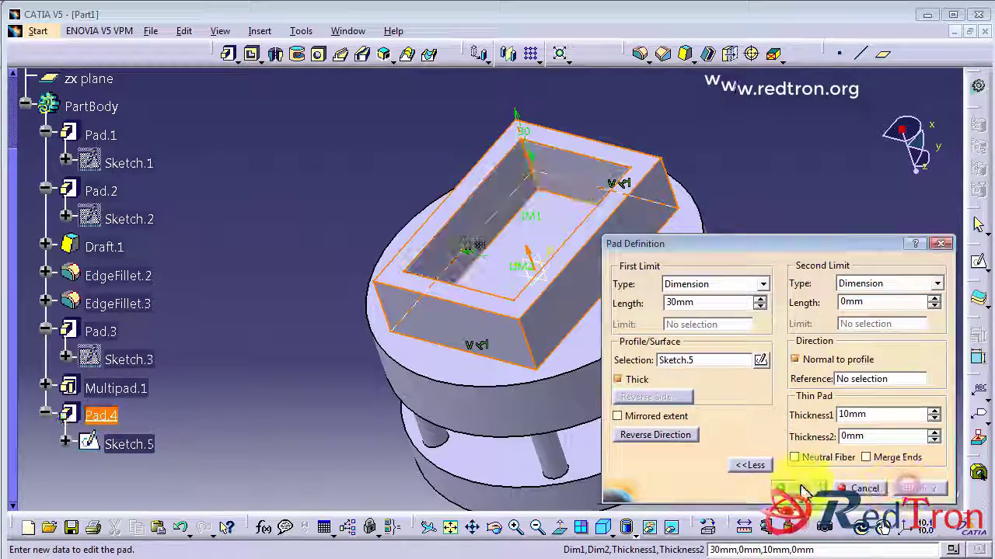
{"action": "left_click", "coordinate": [800, 488]}
{"action": "middle_click_drag", "start_coordinate": [294, 253], "coordinate": [489, 435]}
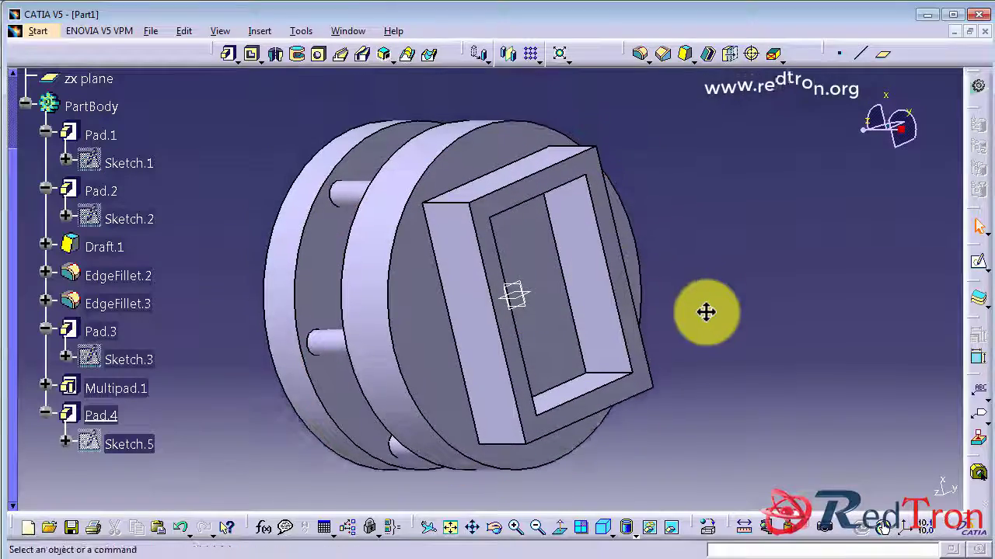
{"action": "middle_click_drag", "start_coordinate": [328, 174], "coordinate": [365, 204]}
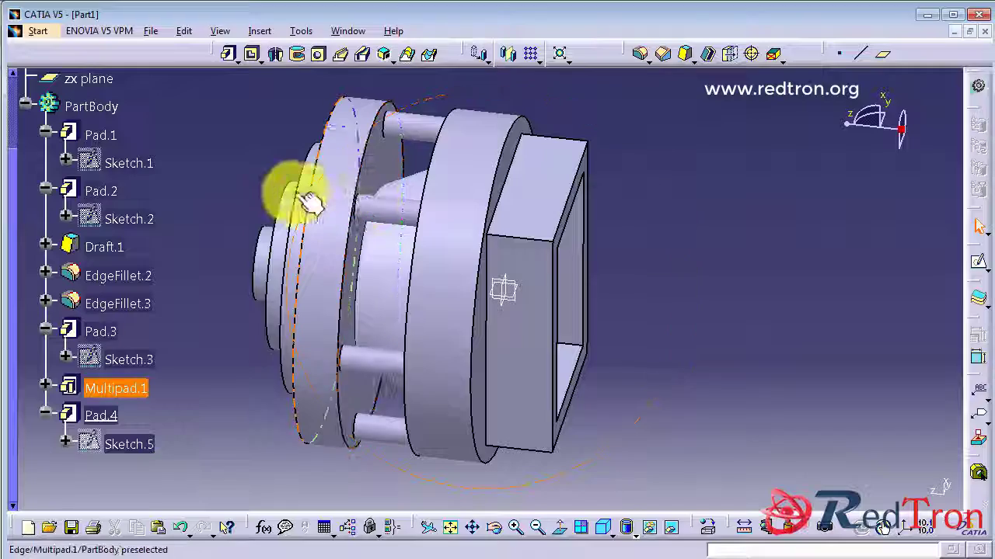
{"action": "middle_click_drag", "start_coordinate": [285, 161], "coordinate": [448, 206]}
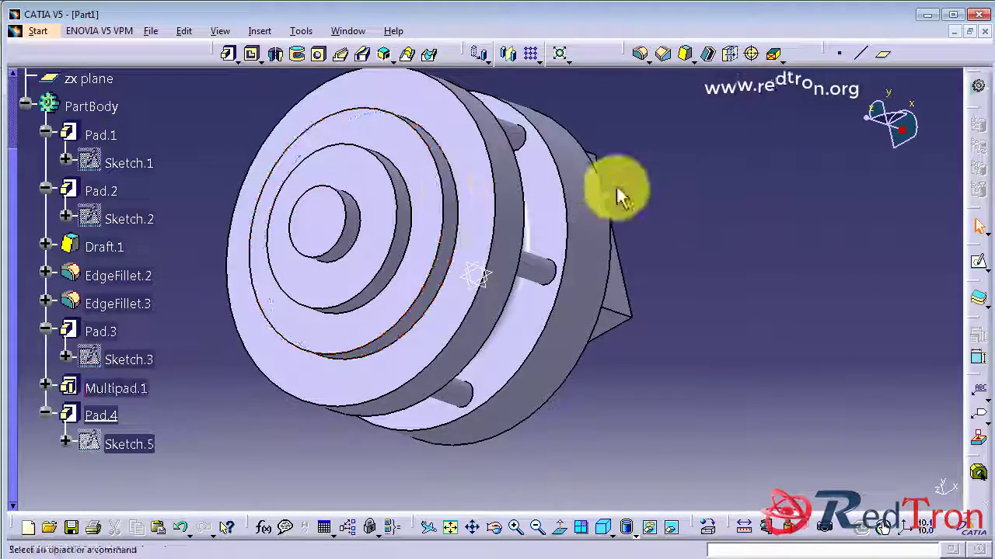
{"action": "middle_click_drag", "start_coordinate": [628, 237], "coordinate": [662, 293]}
{"action": "middle_click_drag", "start_coordinate": [650, 336], "coordinate": [549, 212]}
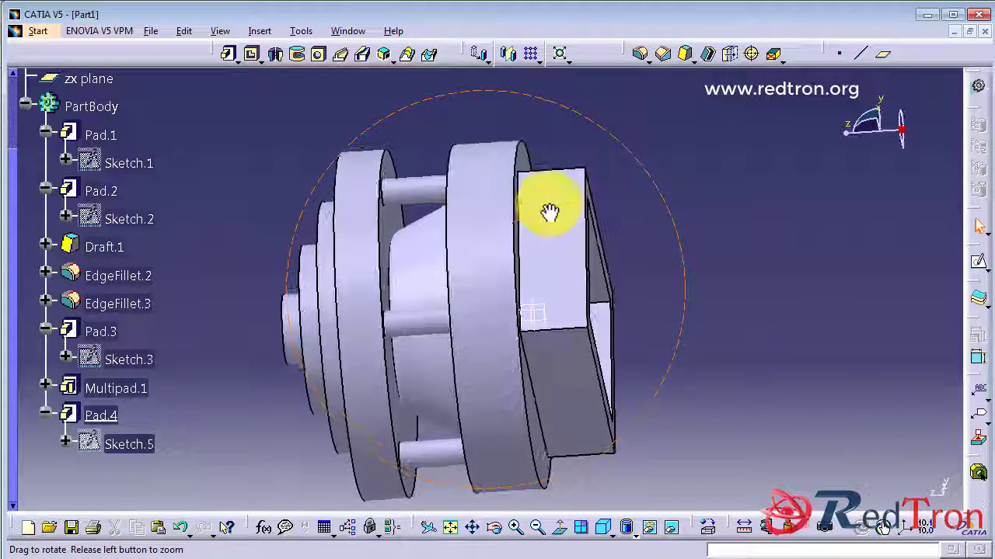